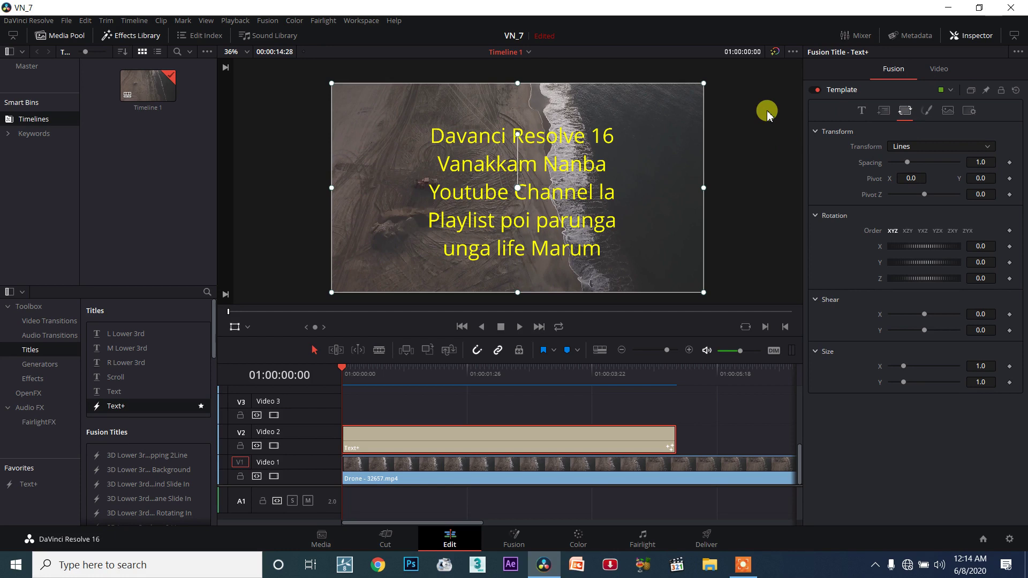
Show the title's Shading settings and select shading element 1 after briefly viewing element 2.
click(923, 113)
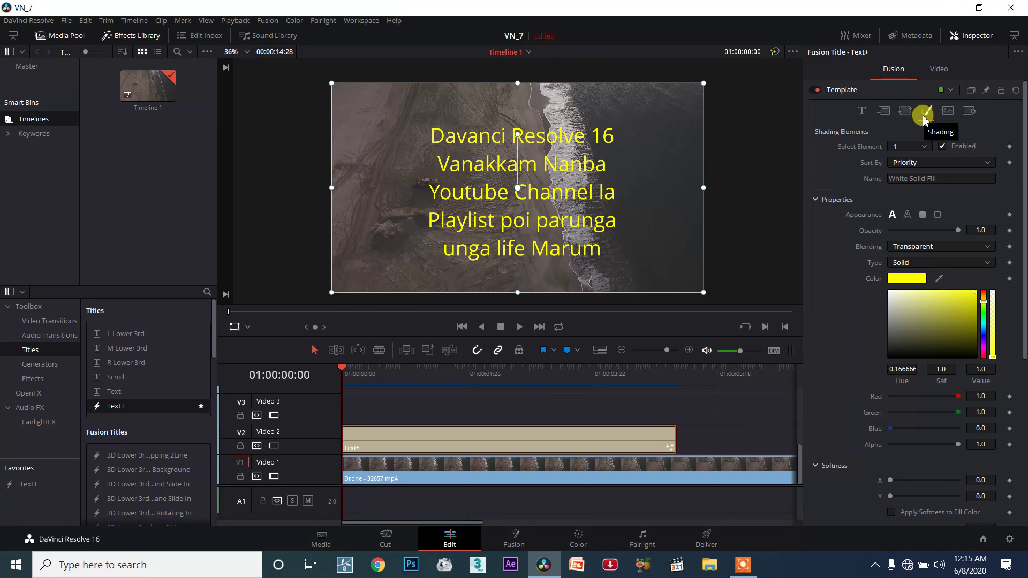
click(912, 113)
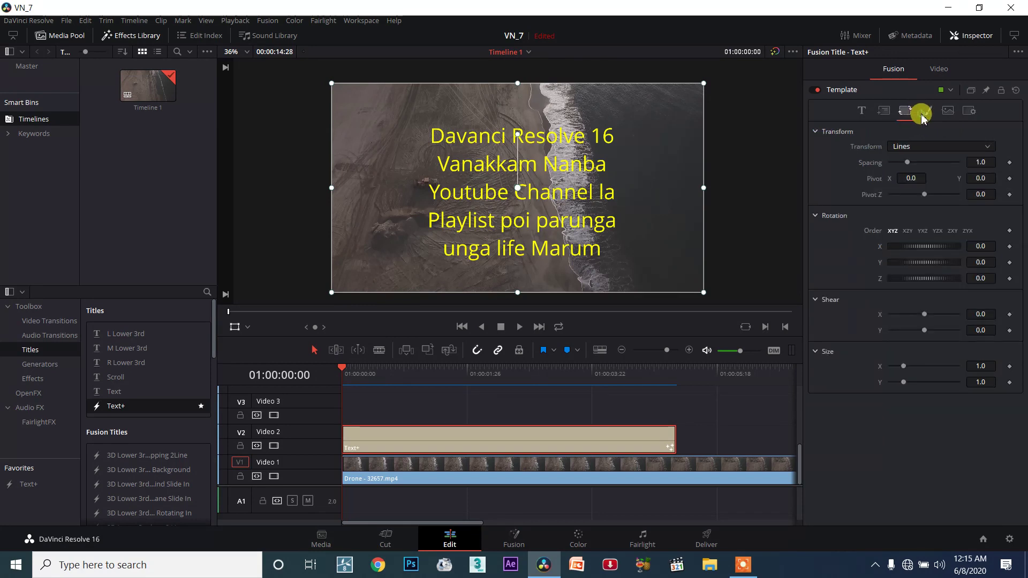
click(924, 111)
click(920, 146)
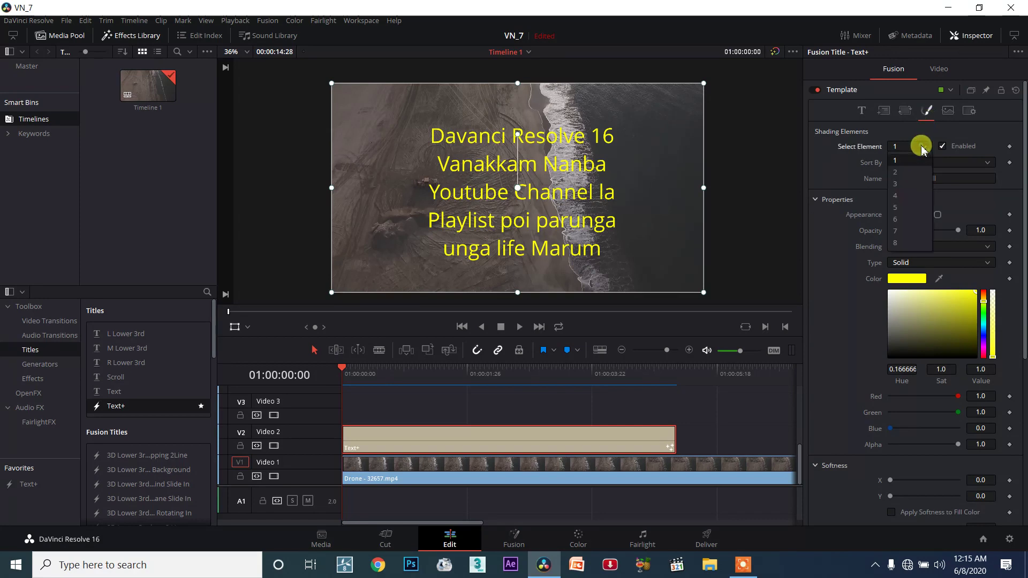
click(914, 172)
click(917, 150)
click(915, 158)
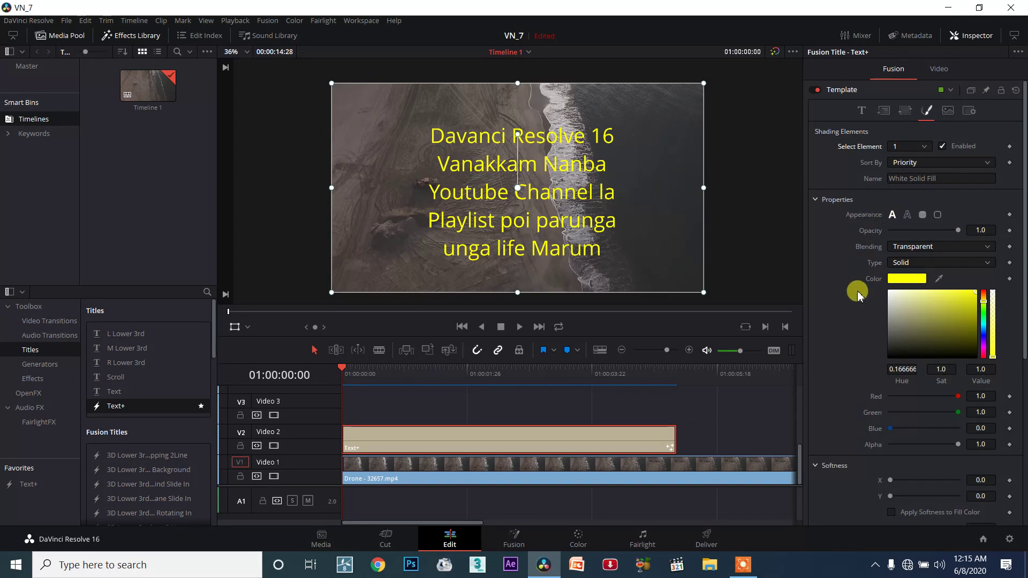
Scroll through element 1's White Solid Fill properties: solid yellow at opacity 1.0.
scroll(857, 297, down, 2)
scroll(849, 299, down, 2)
scroll(849, 300, down, 2)
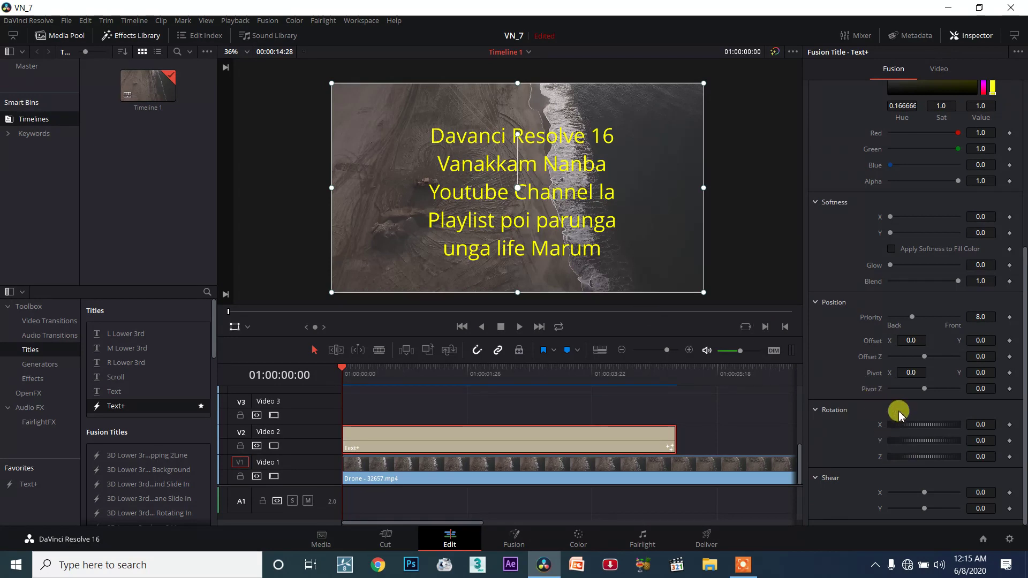
scroll(855, 292, up, 4)
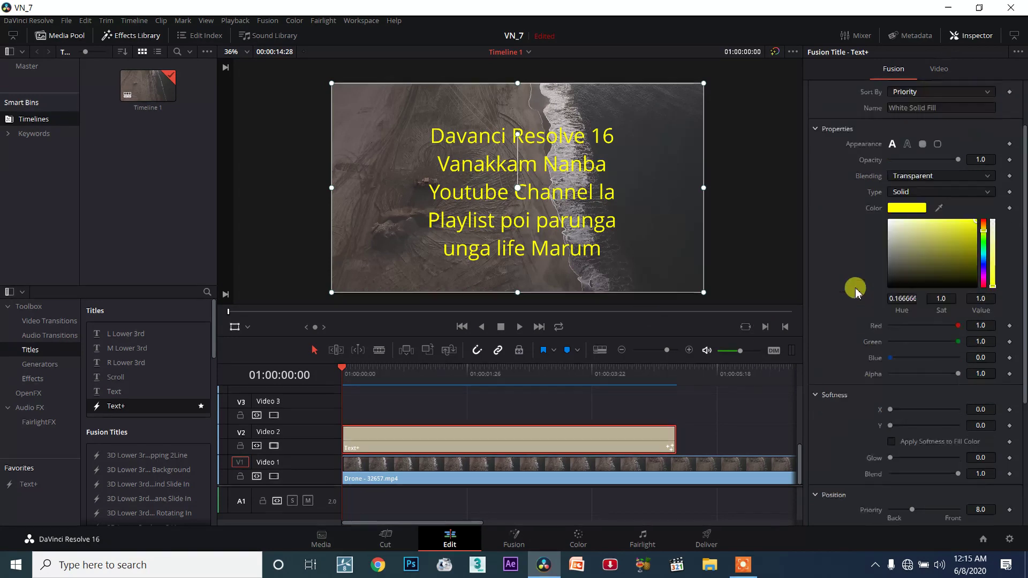
scroll(851, 297, up, 1)
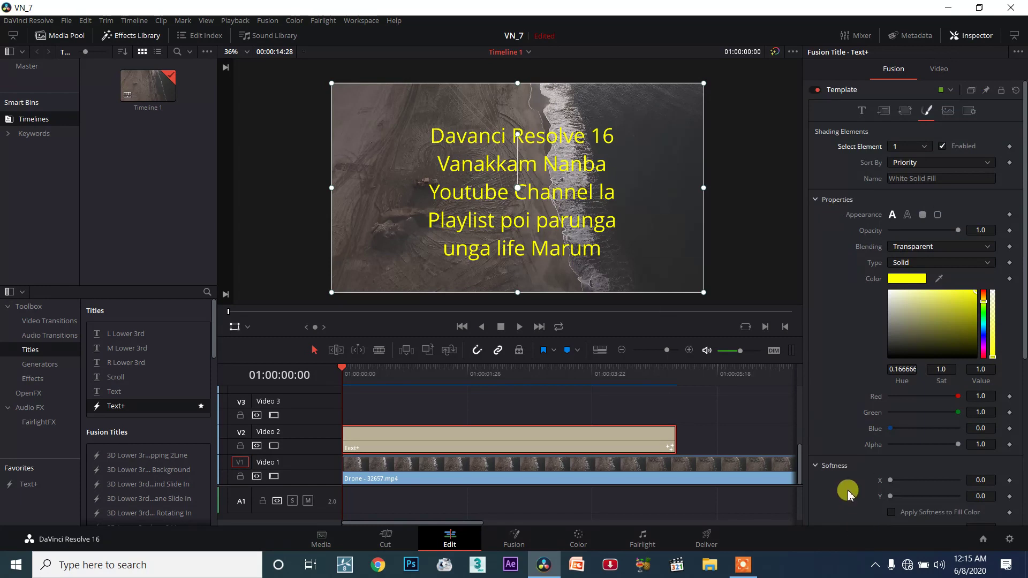
scroll(849, 489, down, 1)
scroll(851, 490, down, 1)
scroll(879, 482, up, 2)
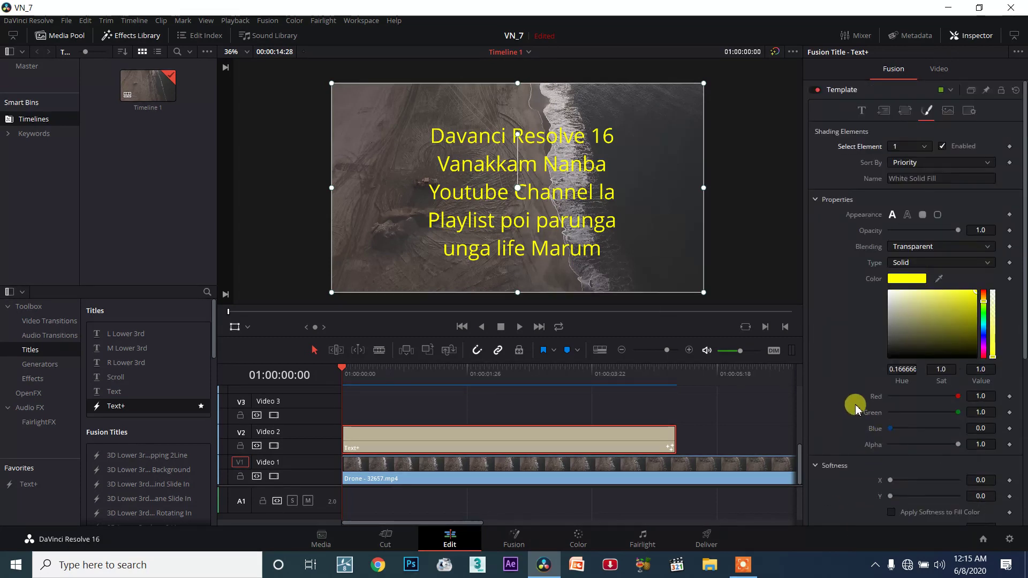
scroll(900, 257, down, 1)
scroll(903, 252, up, 1)
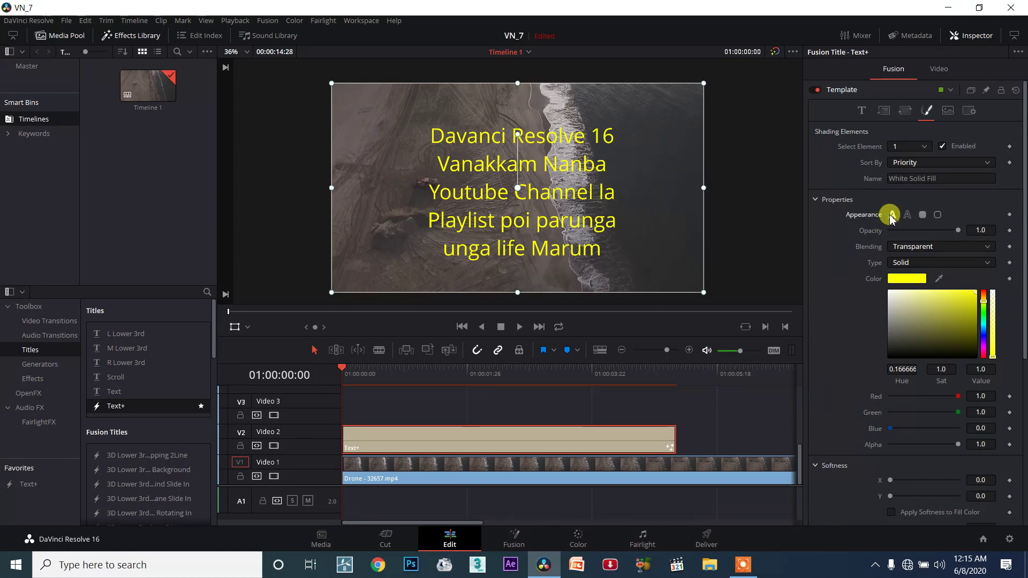
Switch shading element 1's appearance to outlined letters with a 0.02-thick yellow outline.
click(907, 215)
scroll(557, 209, up, 1)
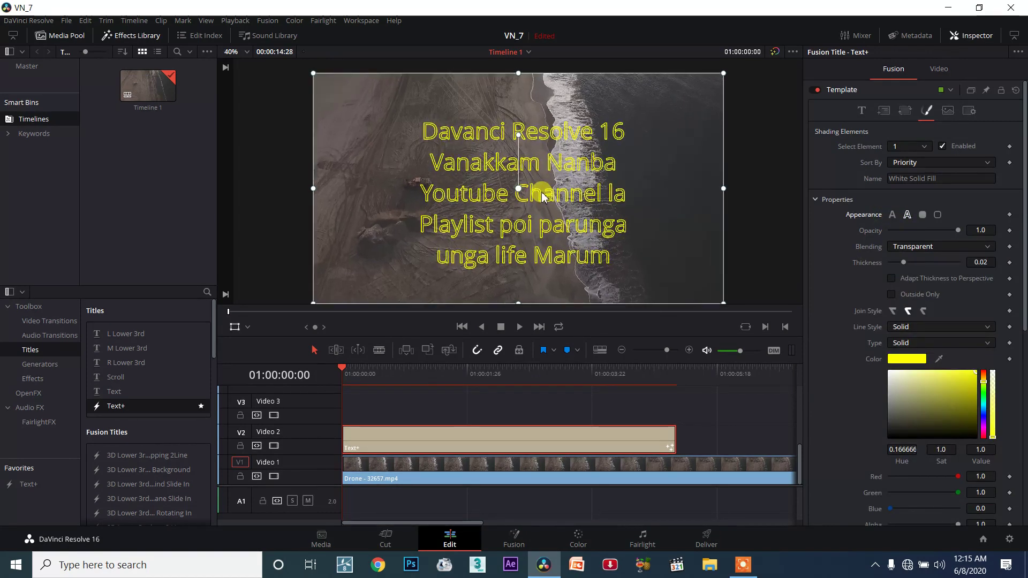
scroll(557, 208, up, 1)
scroll(559, 211, up, 1)
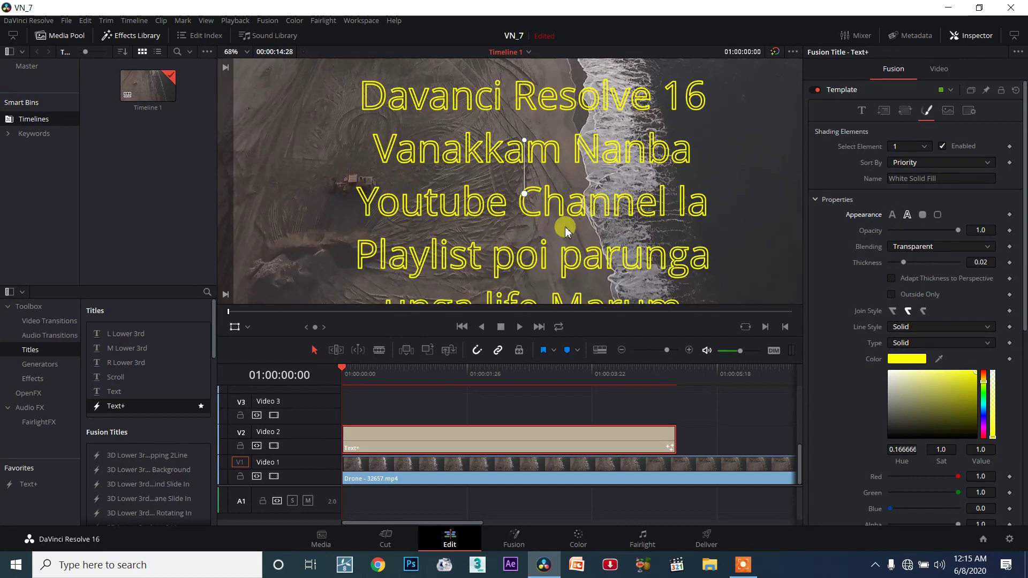
scroll(594, 230, up, 1)
scroll(604, 239, up, 1)
scroll(734, 212, right, 1)
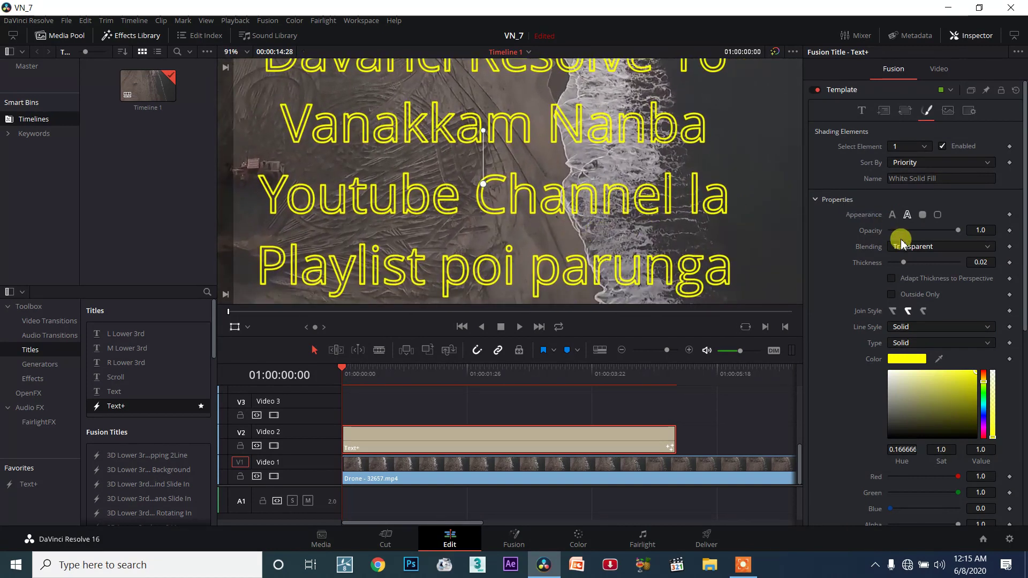
Keep Transparent blending, Priority sort order, Solid type and Solid line style for the outline.
click(919, 247)
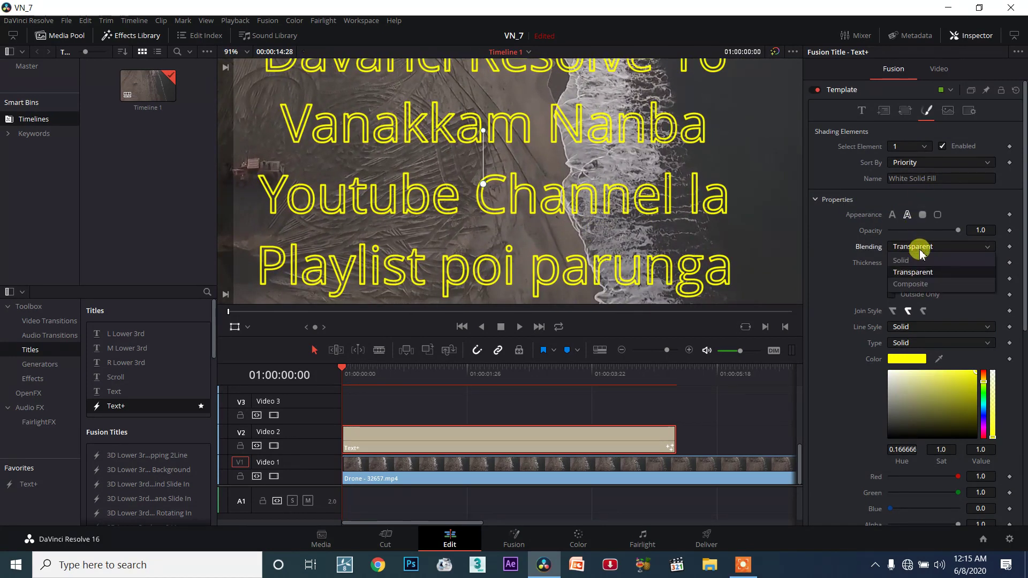
click(919, 249)
click(926, 163)
click(921, 176)
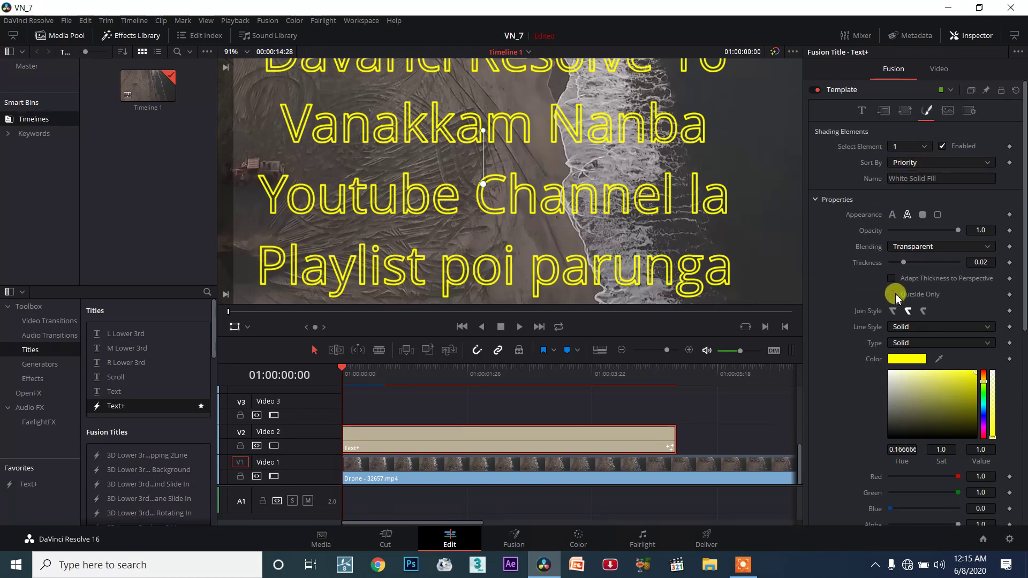
click(911, 343)
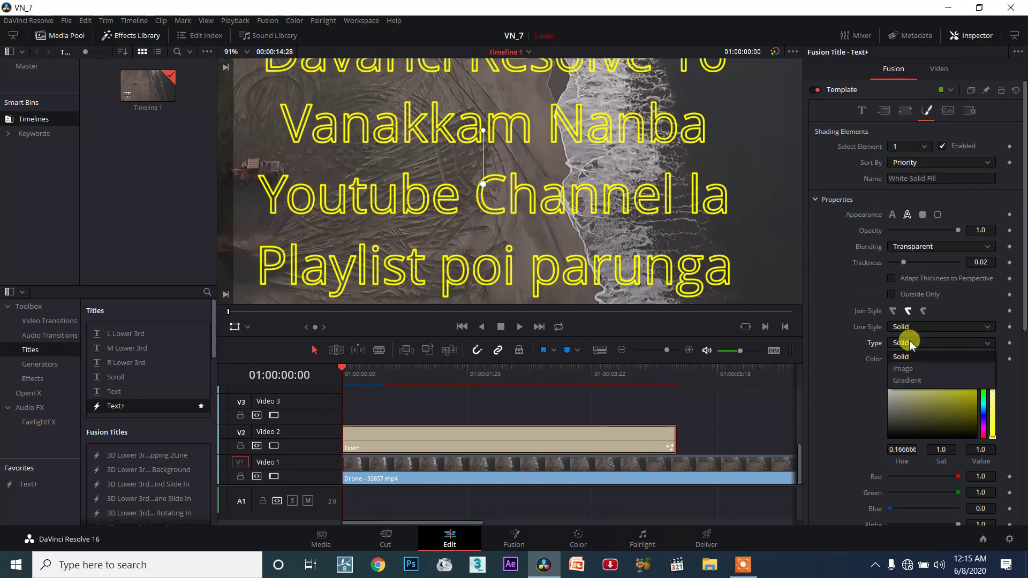
click(910, 343)
click(912, 328)
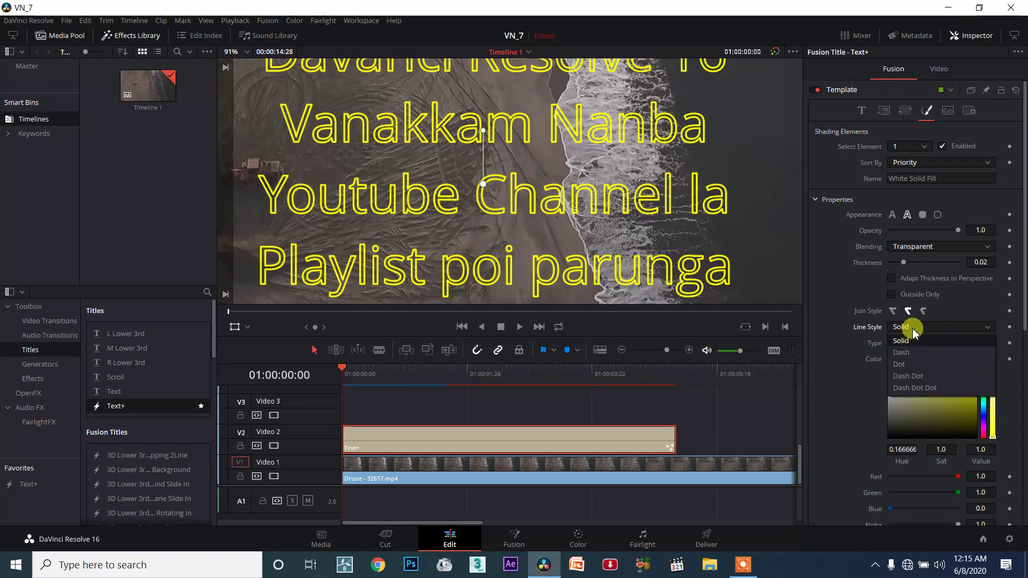
click(912, 335)
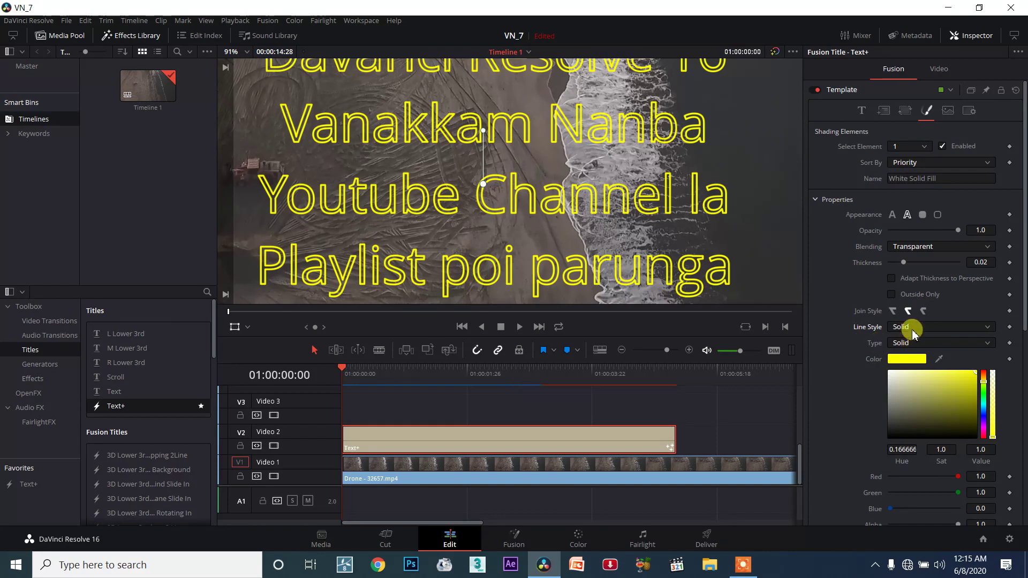
click(913, 328)
Try a dashed and then a dotted line style on the title outline.
click(908, 348)
scroll(660, 272, up, 1)
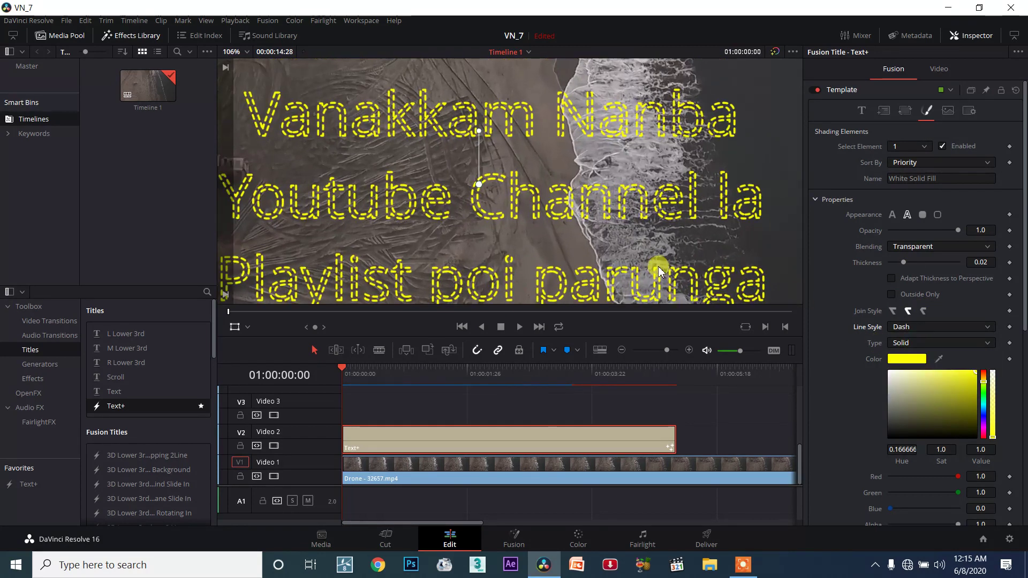
scroll(659, 271, up, 1)
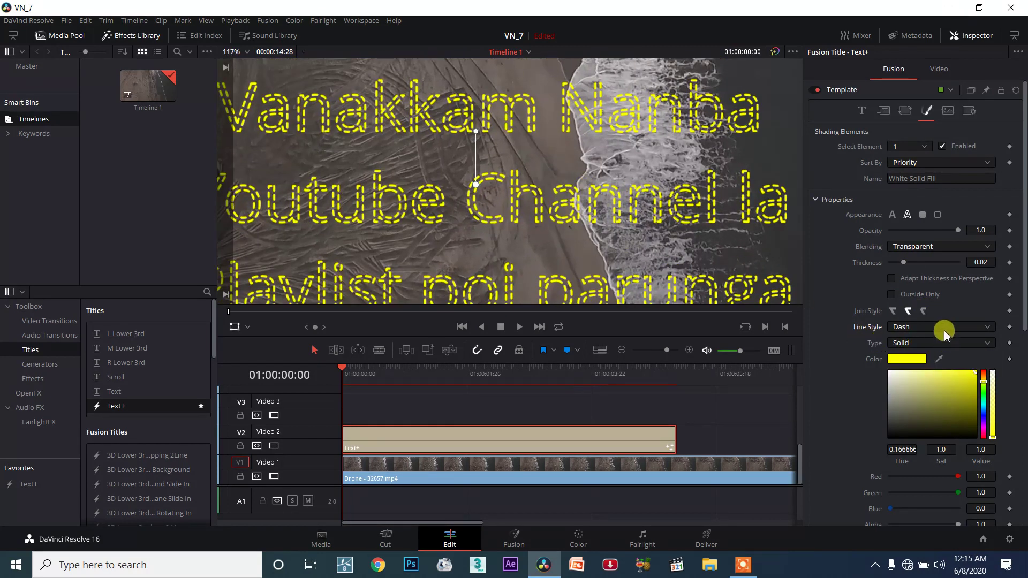
click(945, 328)
click(941, 359)
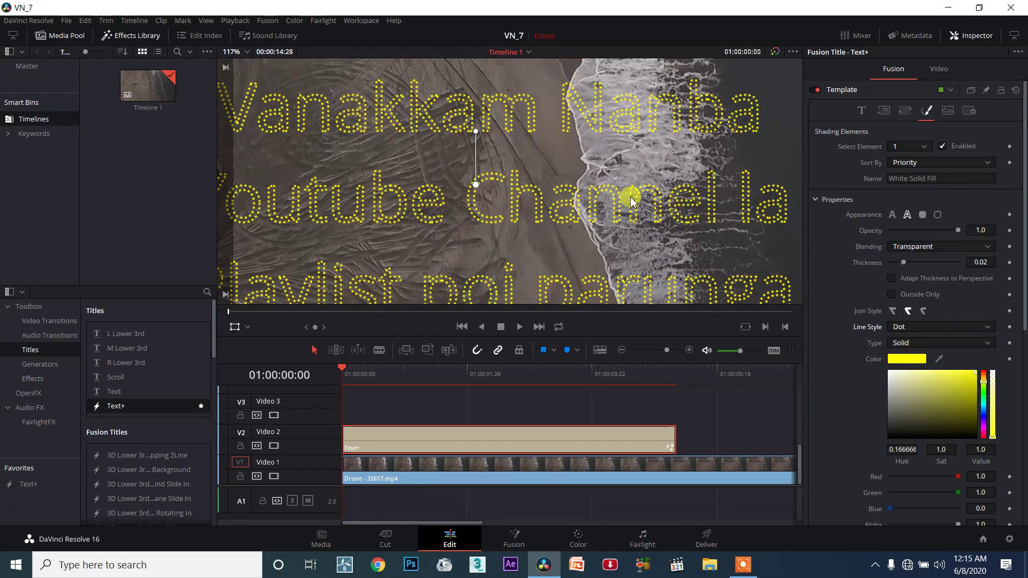
scroll(542, 202, up, 1)
scroll(542, 202, up, 2)
scroll(542, 204, up, 1)
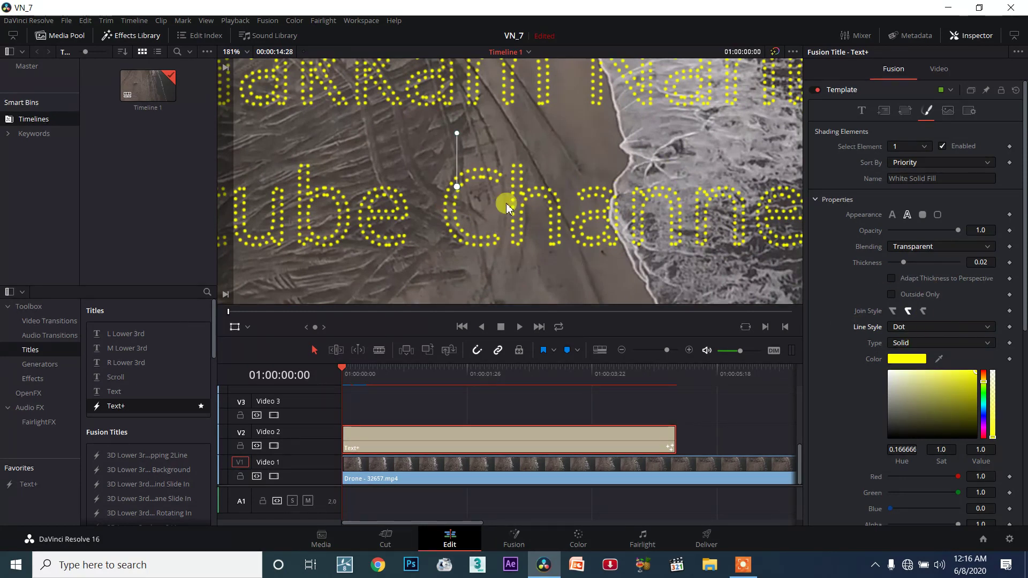
Preview Dash Dot and Dash Dot Dot outlines, then return the line style to Solid.
click(909, 328)
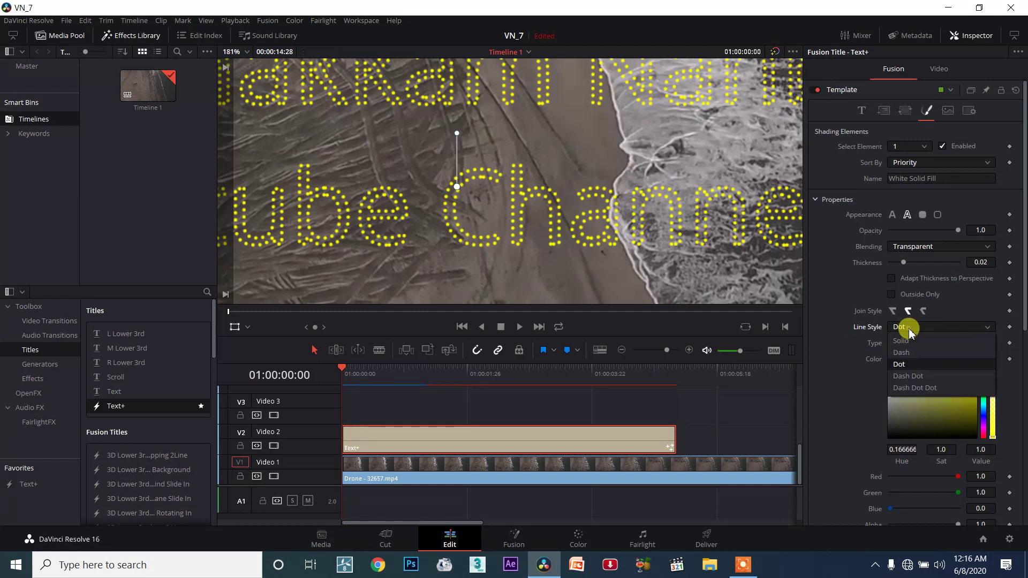
click(915, 376)
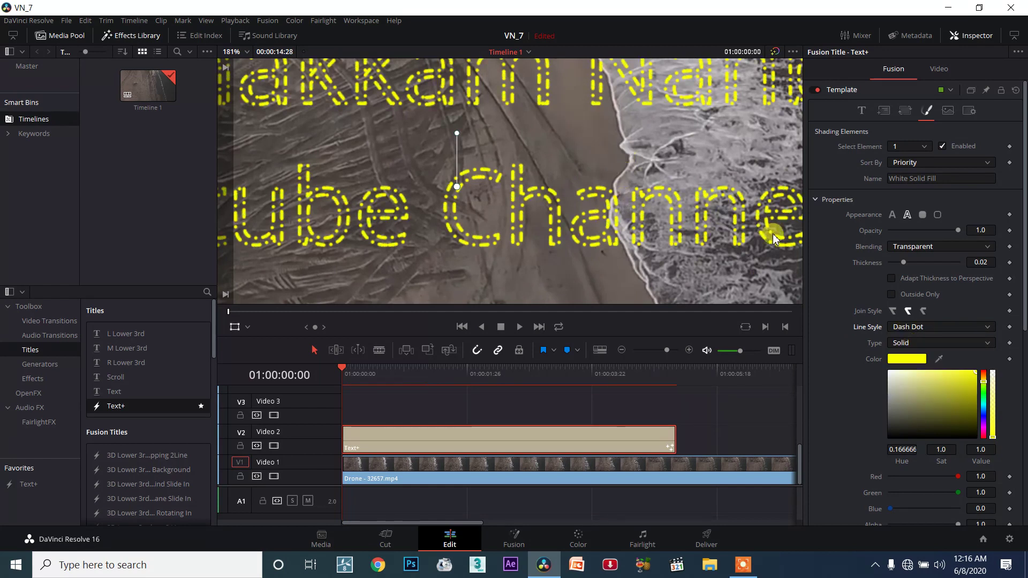
click(964, 326)
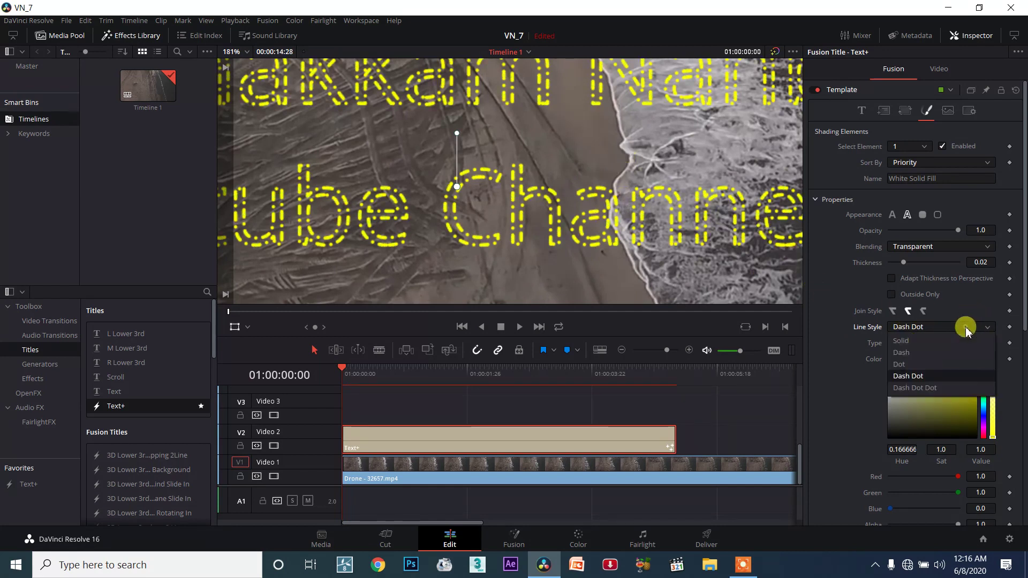
click(948, 386)
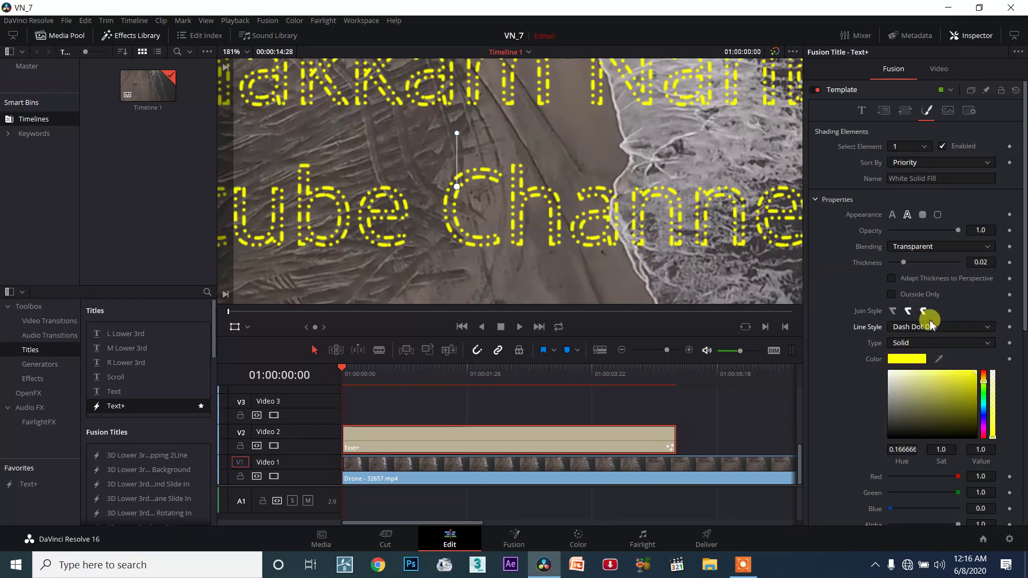
click(933, 326)
click(923, 341)
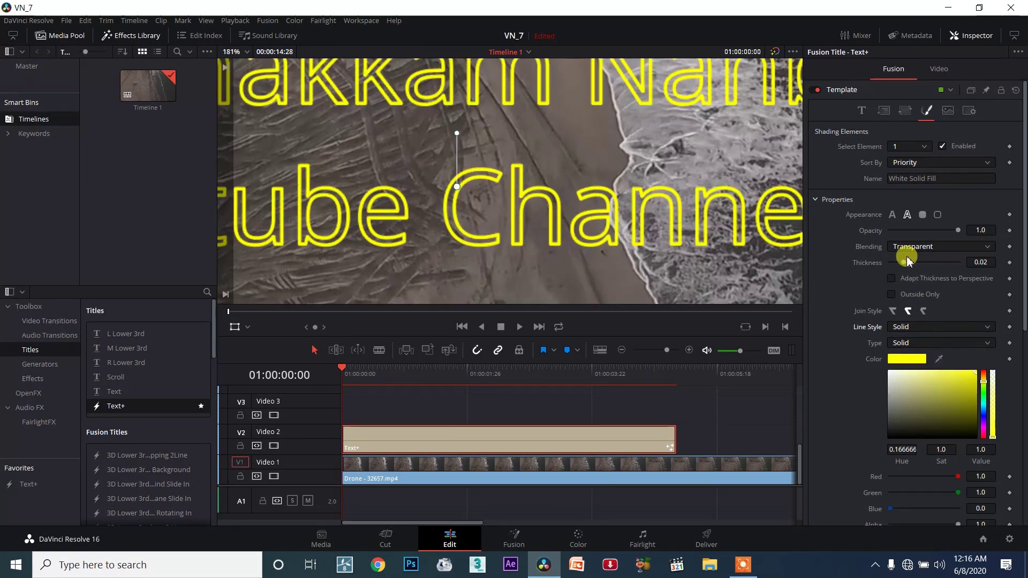
Try the solid text fill, letter outline and solid block appearances on the title.
click(894, 216)
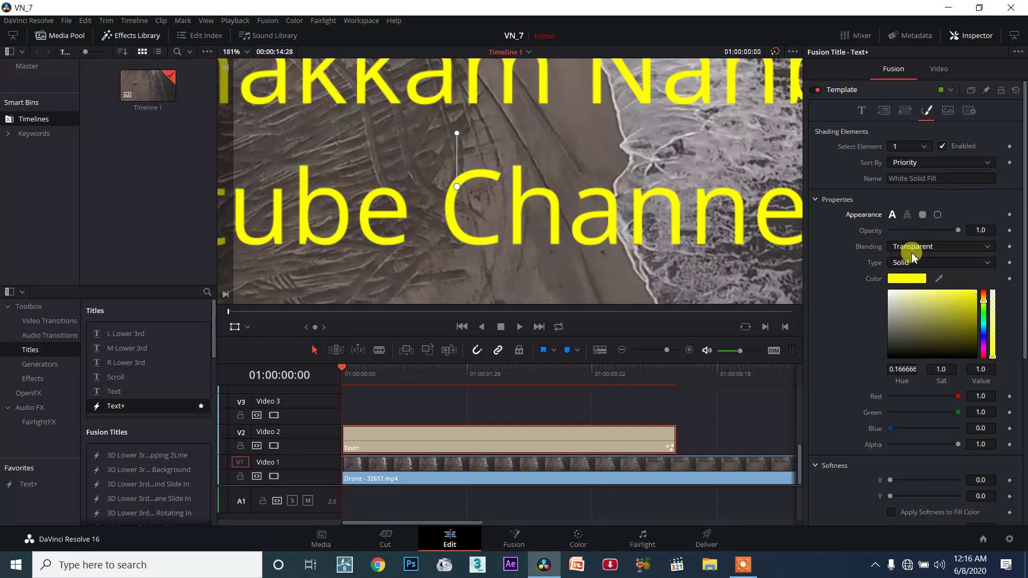
click(914, 261)
click(915, 248)
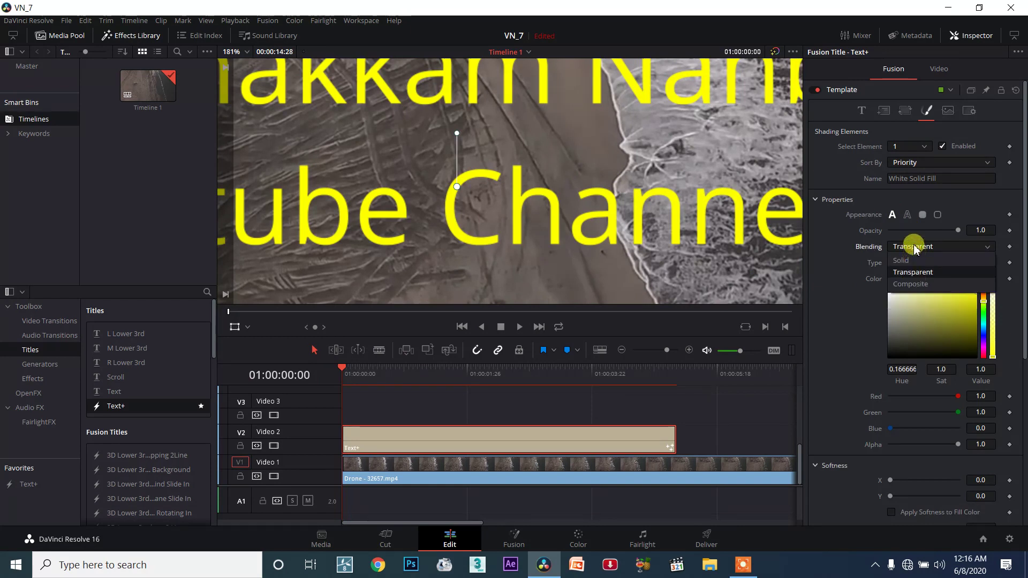
click(906, 216)
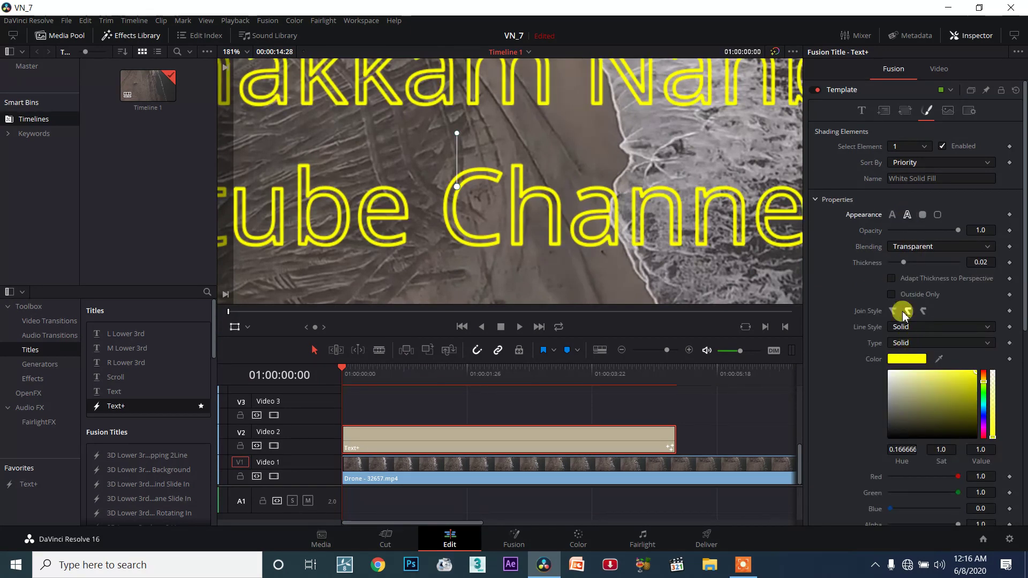
click(921, 216)
scroll(629, 228, down, 2)
scroll(631, 229, down, 3)
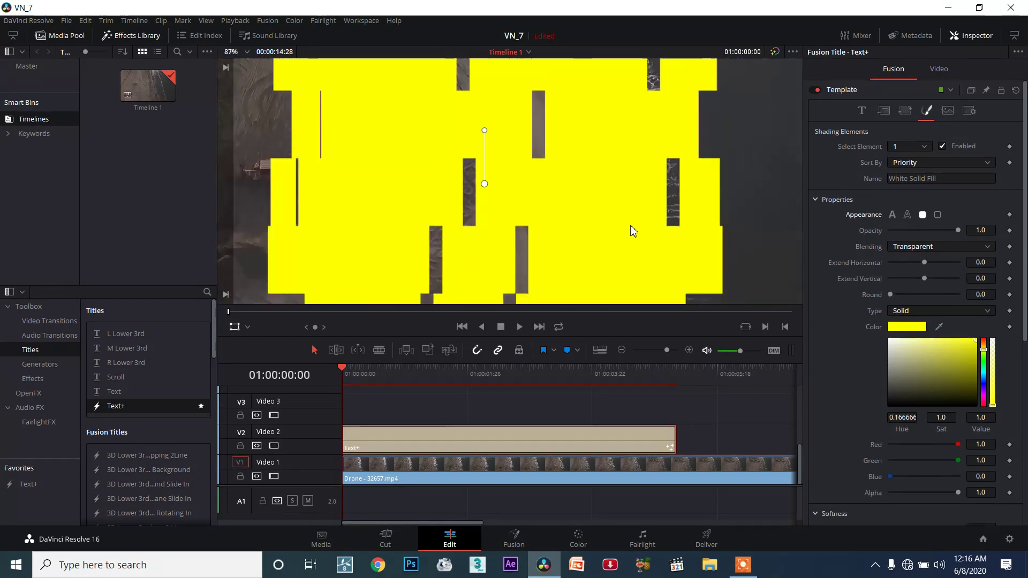
scroll(632, 227, down, 3)
scroll(659, 209, down, 1)
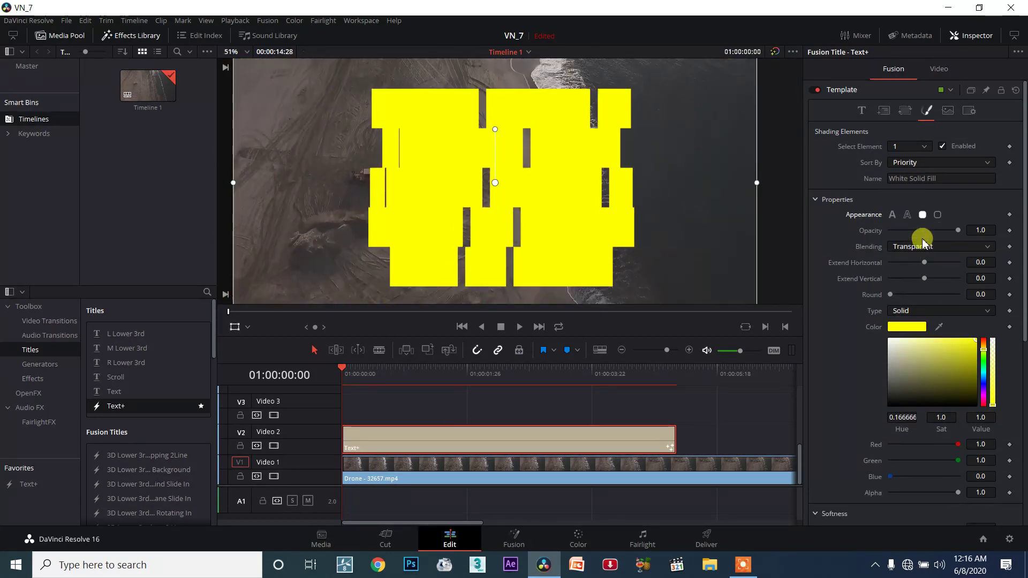
Cycle through block and letter outlines, ending on solid text fill with Transparent blending.
click(937, 215)
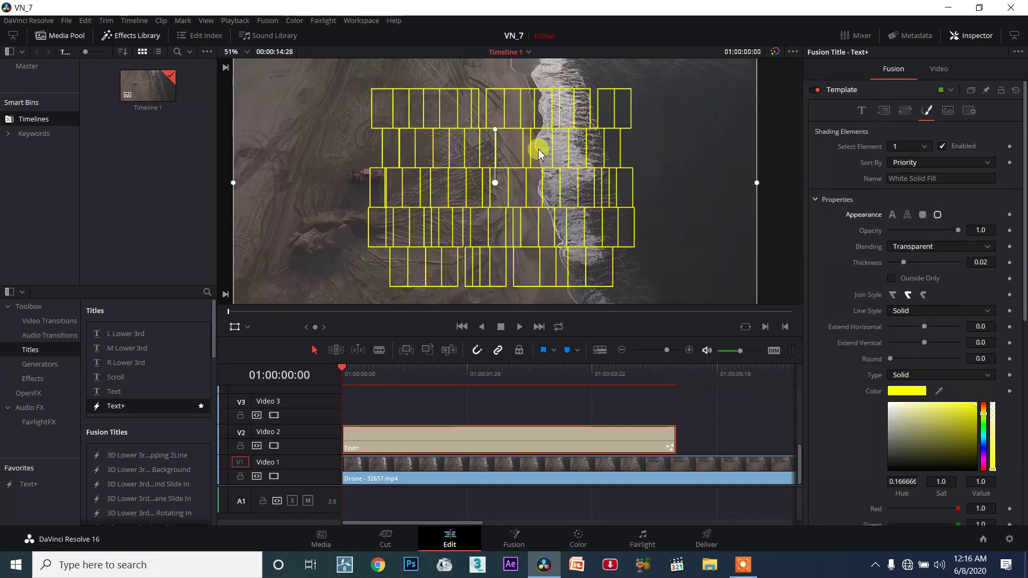
click(907, 215)
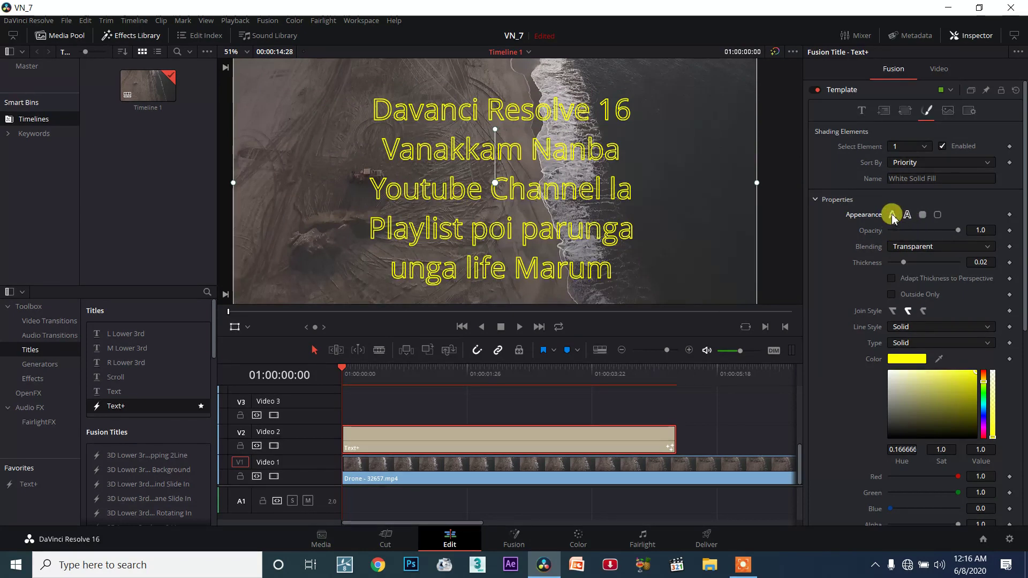
click(892, 215)
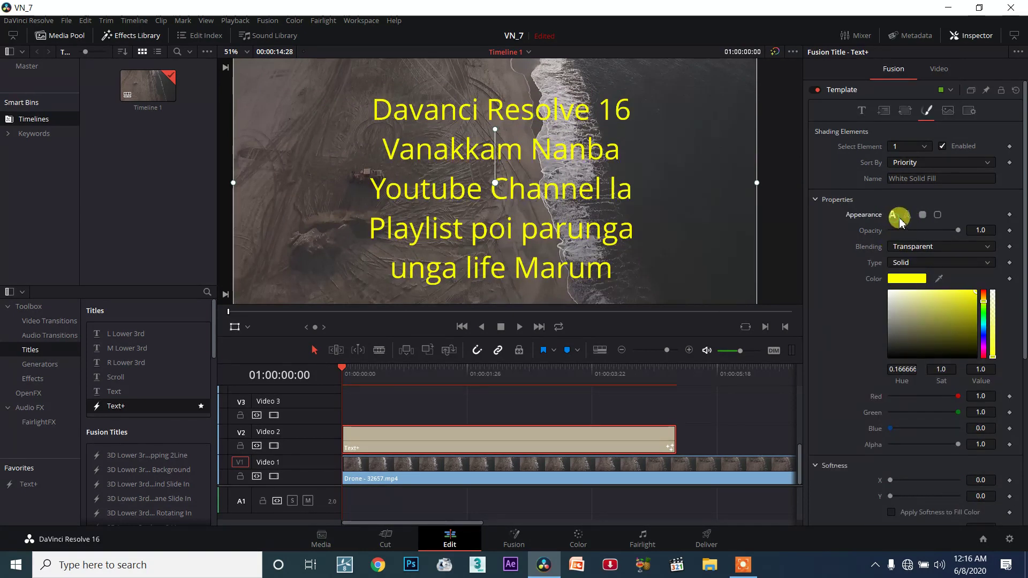
click(904, 248)
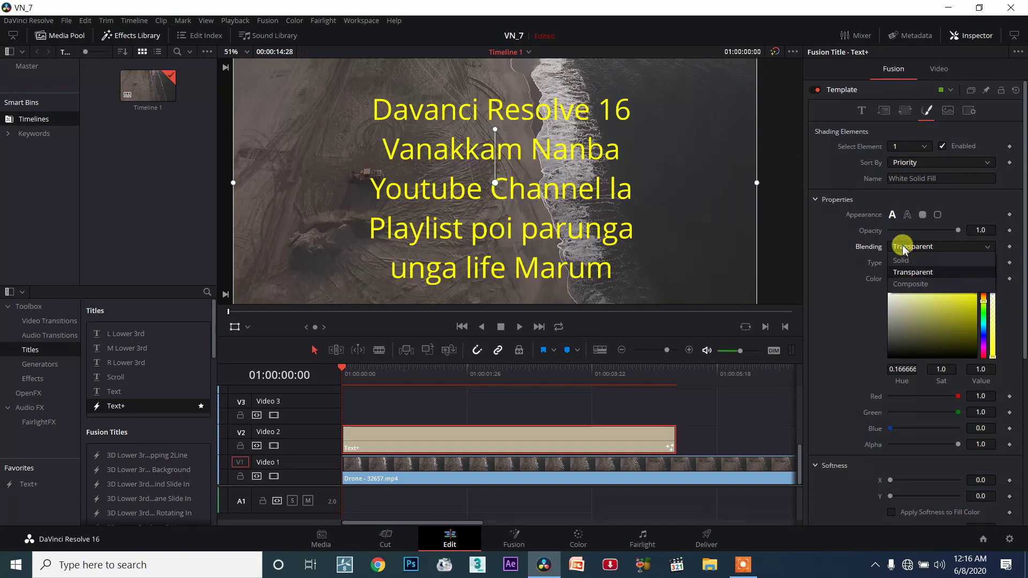
click(902, 217)
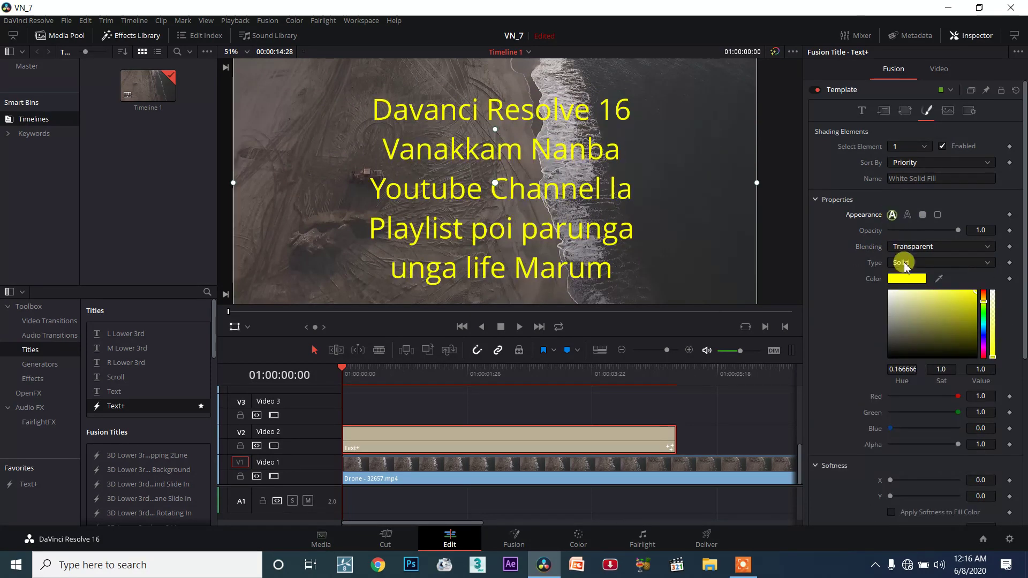
Lower the text colour's Red to about 0.35, turning the yellow letters bright green.
click(904, 279)
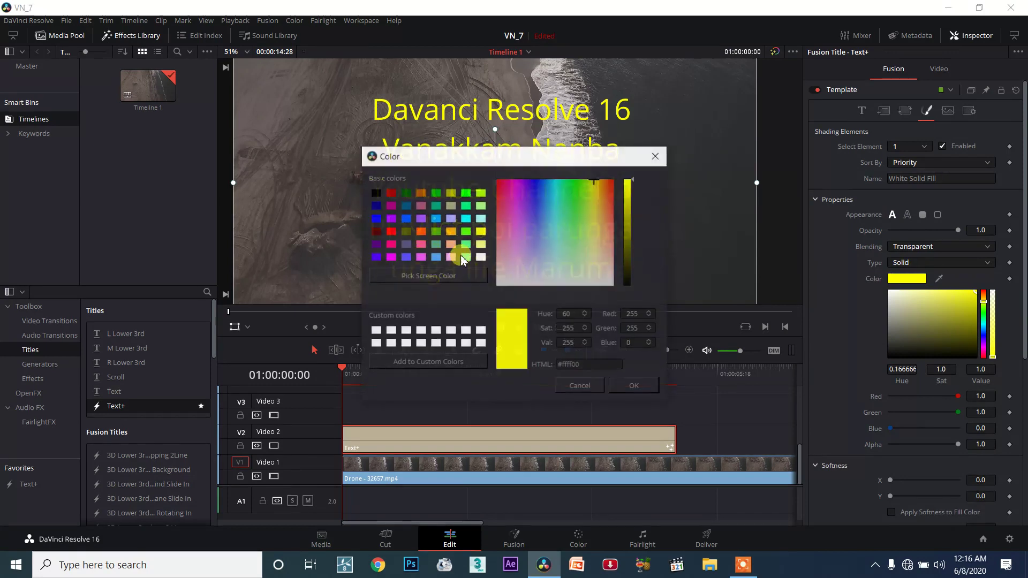
click(655, 155)
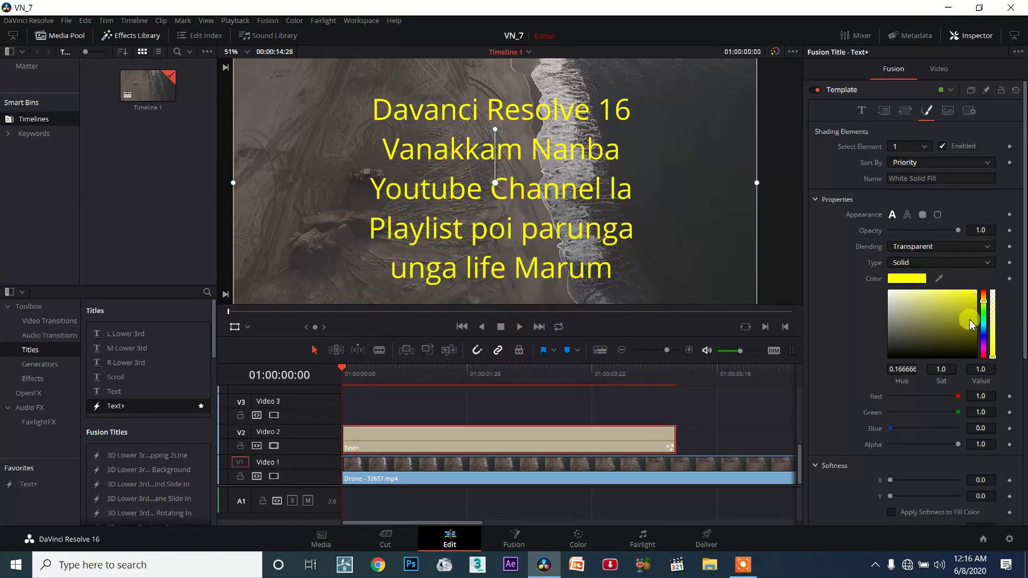
click(917, 396)
click(914, 397)
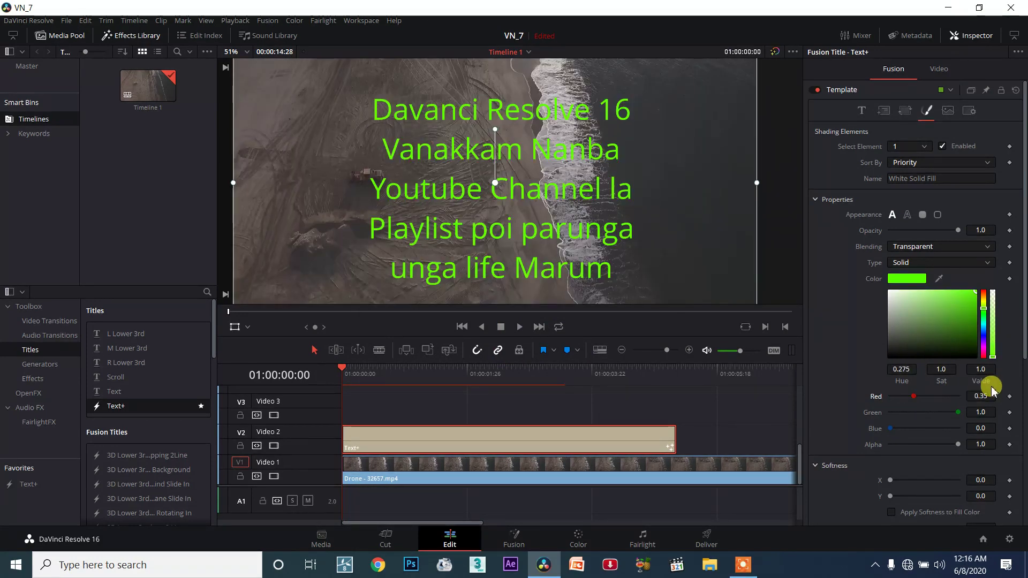
Experiment with horizontal softness, glow and softness on the fill colour for the green title.
scroll(835, 391, down, 3)
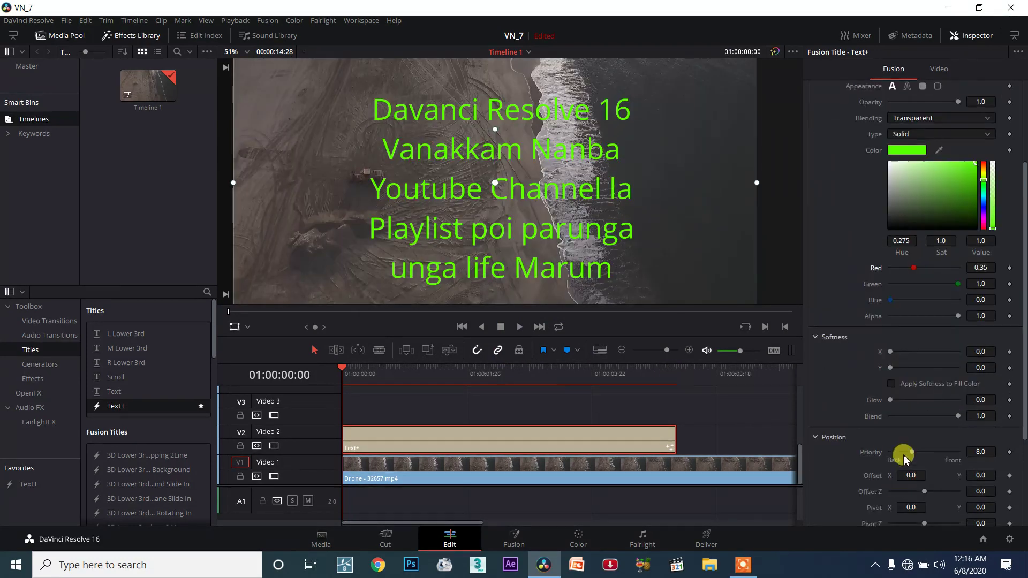
mouse_move(889, 352)
mouse_down()
mouse_move(928, 352)
mouse_move(890, 352)
mouse_move(911, 367)
mouse_move(890, 370)
mouse_up()
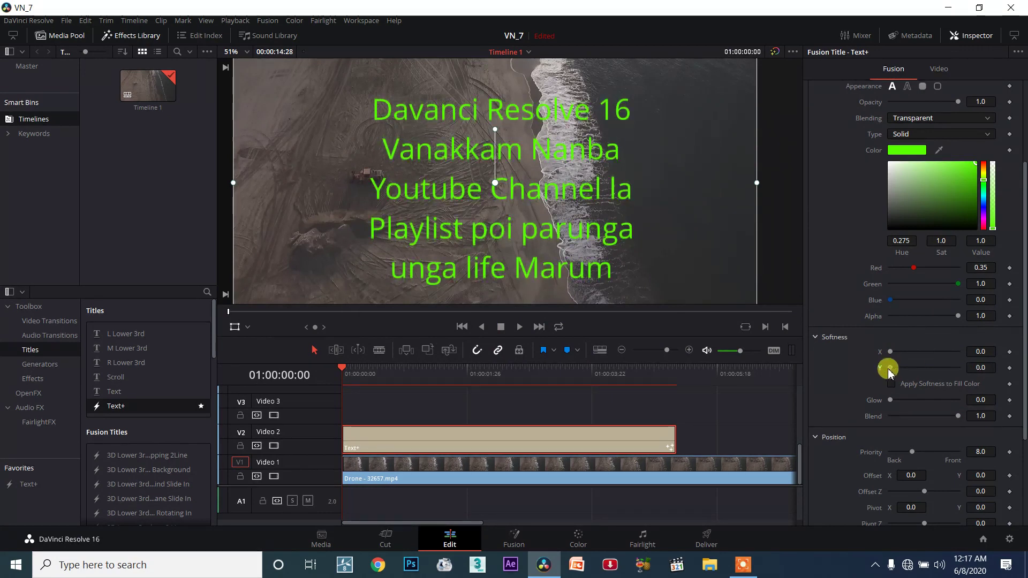
click(891, 399)
drag(891, 400, 928, 400)
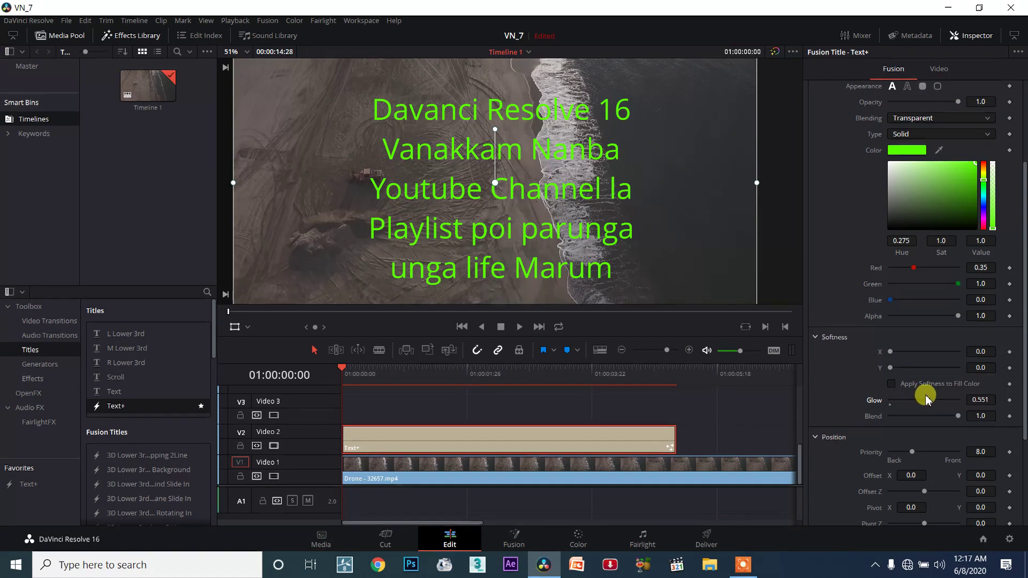
click(892, 383)
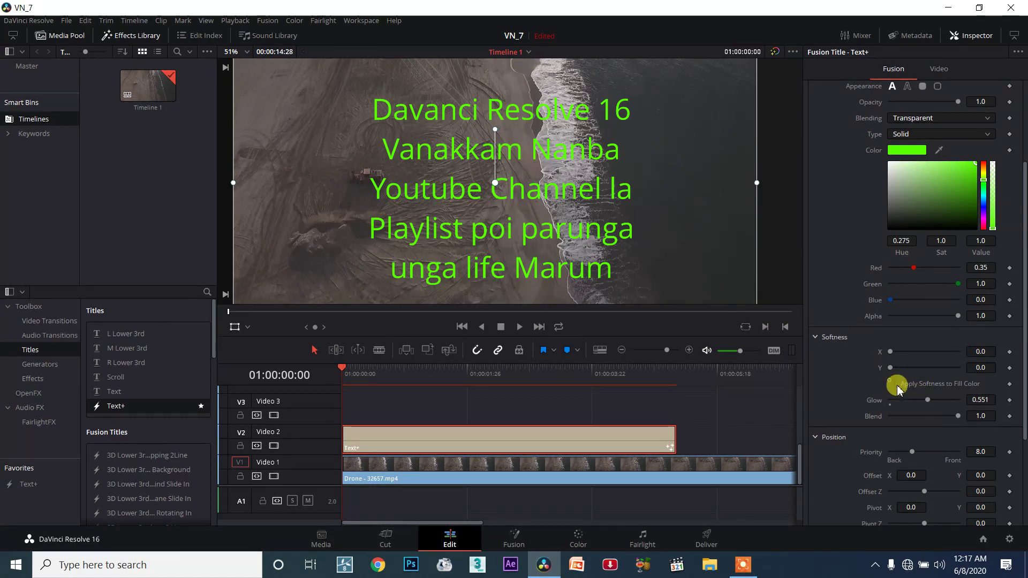
drag(920, 402, 904, 365)
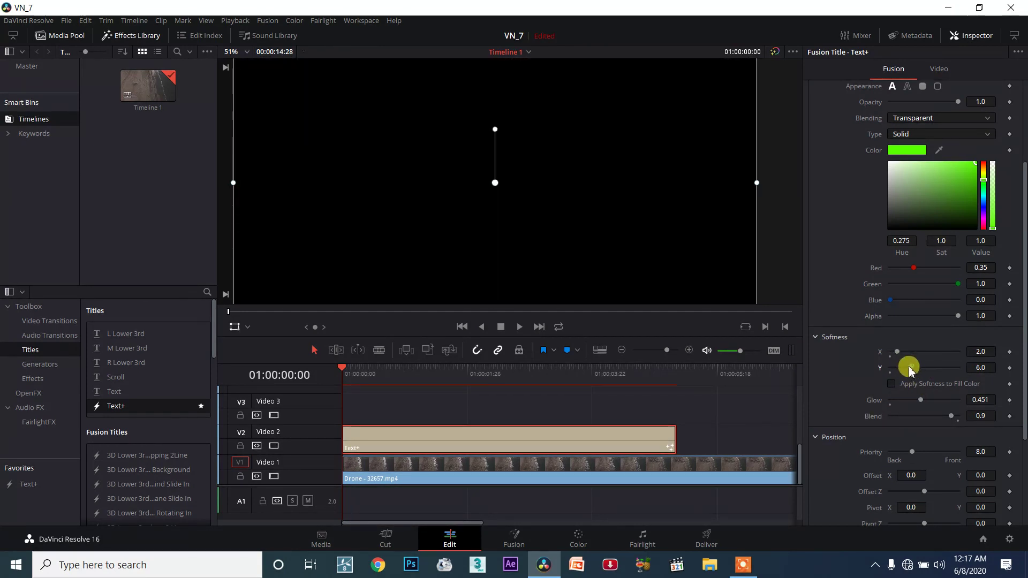
Return softness X, softness Y and glow to 0.0, and lower blend to 0.4.
drag(911, 370, 890, 368)
mouse_move(920, 400)
mouse_down()
mouse_move(958, 404)
mouse_move(881, 407)
mouse_up()
drag(897, 351, 890, 353)
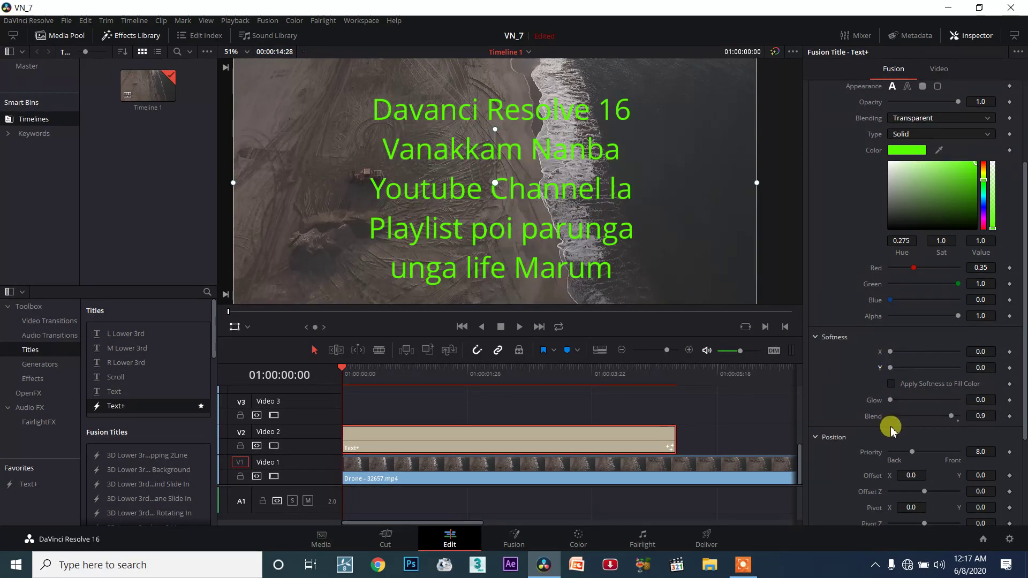
drag(890, 418, 921, 419)
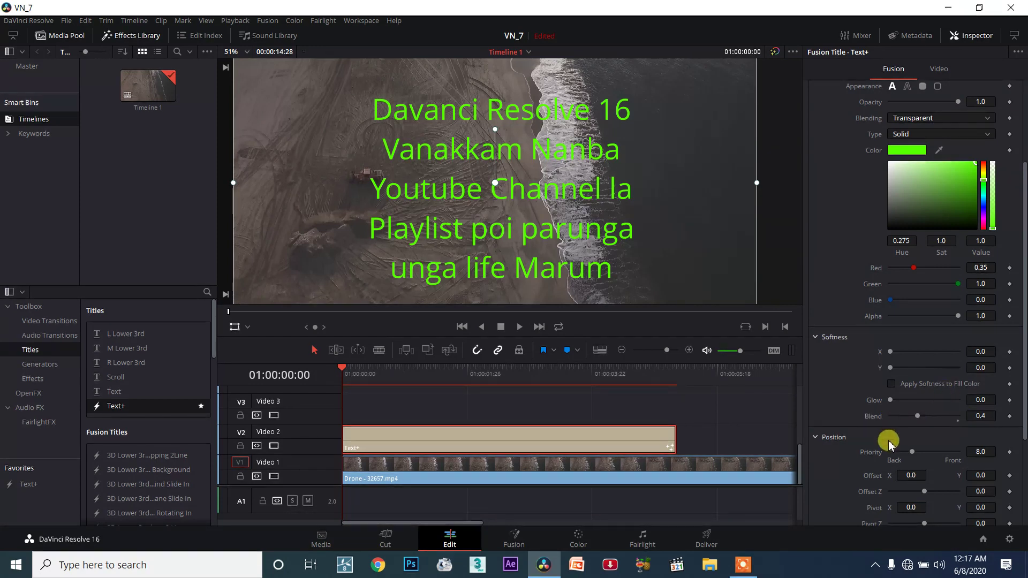
scroll(878, 453, down, 4)
scroll(868, 455, down, 1)
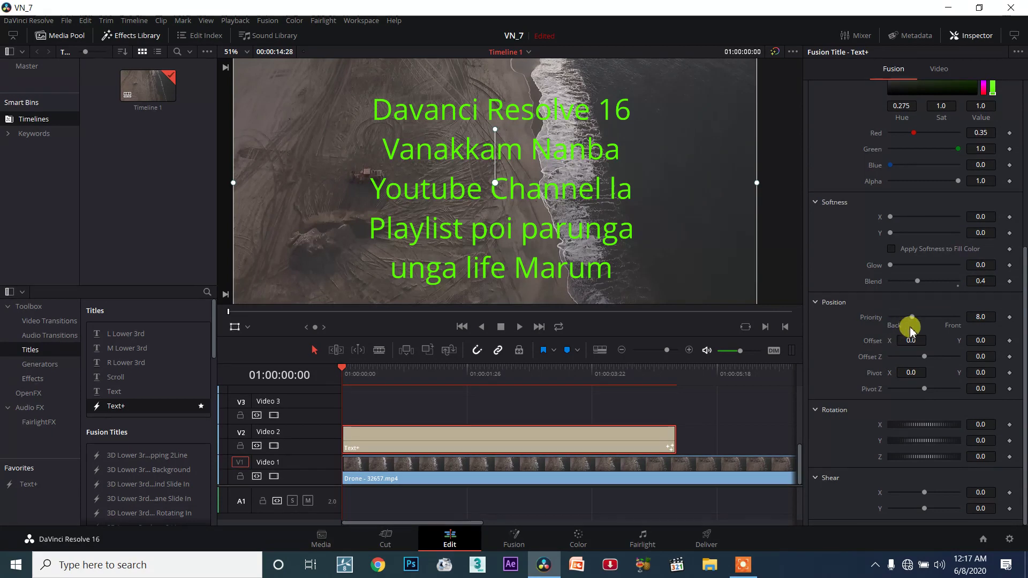
Lower priority to 8.0, restore blend to 1.0, try Rotation X and Shear X, then reset Rotation X.
drag(915, 318, 903, 427)
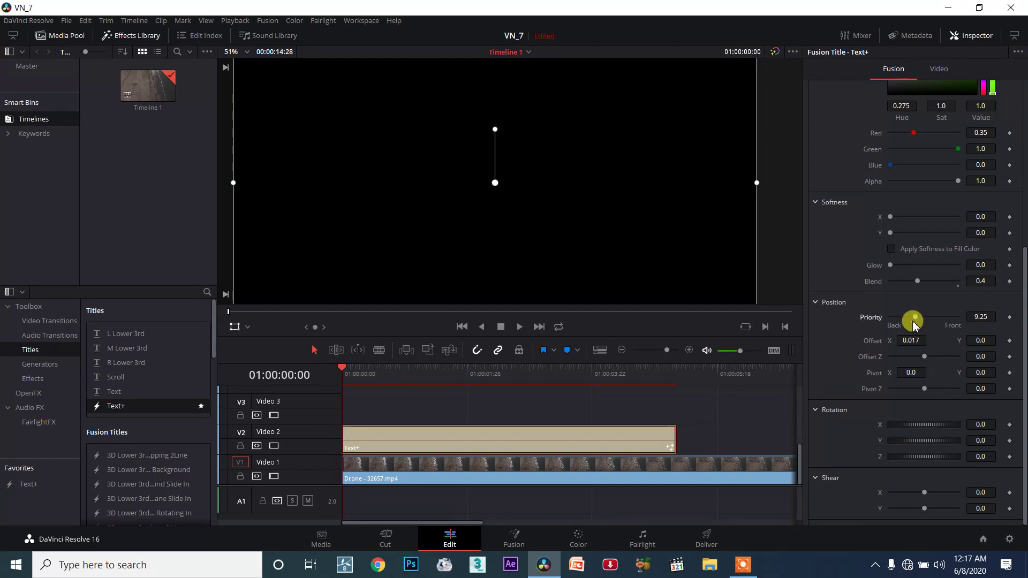
click(959, 290)
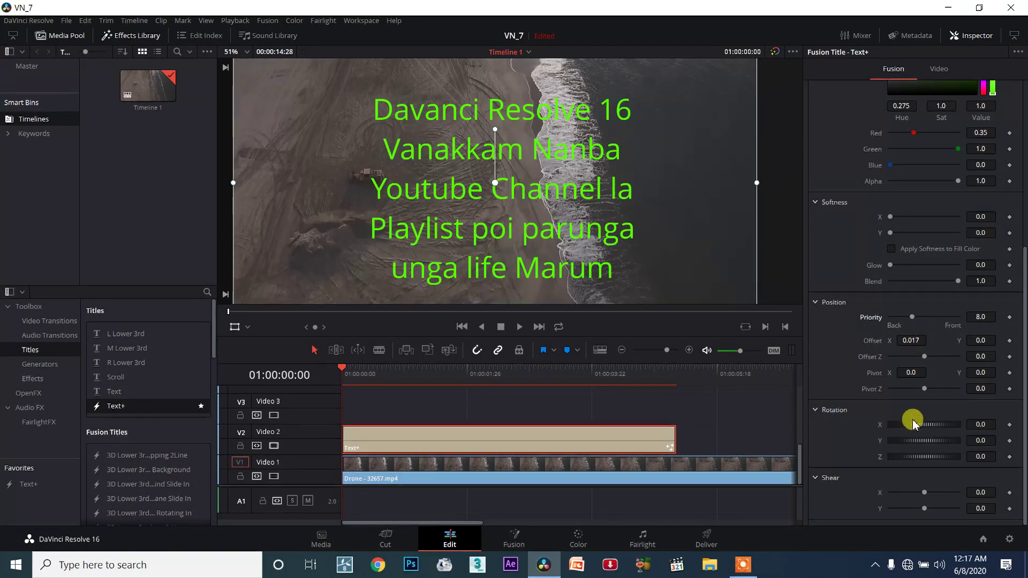
drag(923, 424, 913, 425)
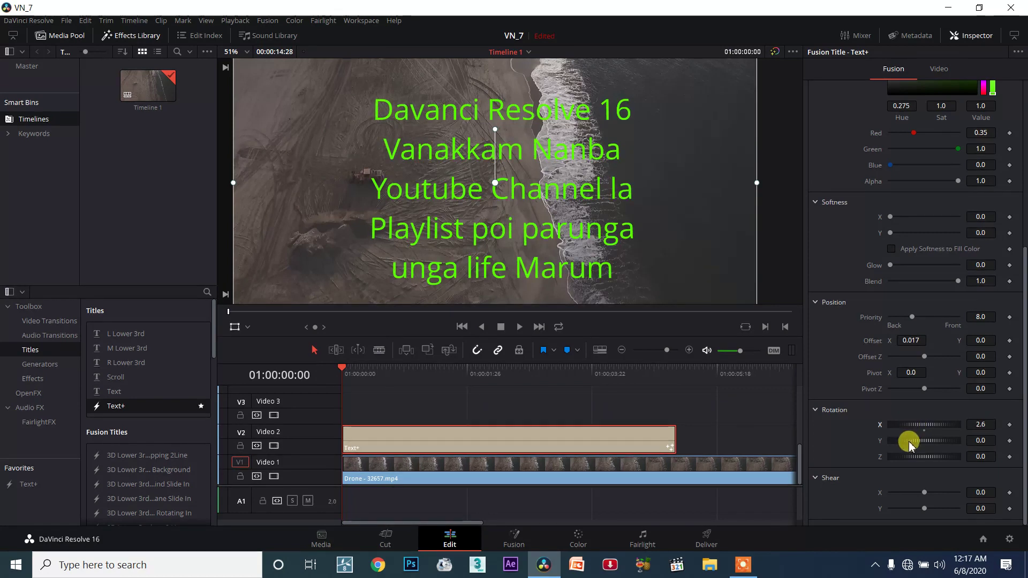
drag(920, 498, 922, 497)
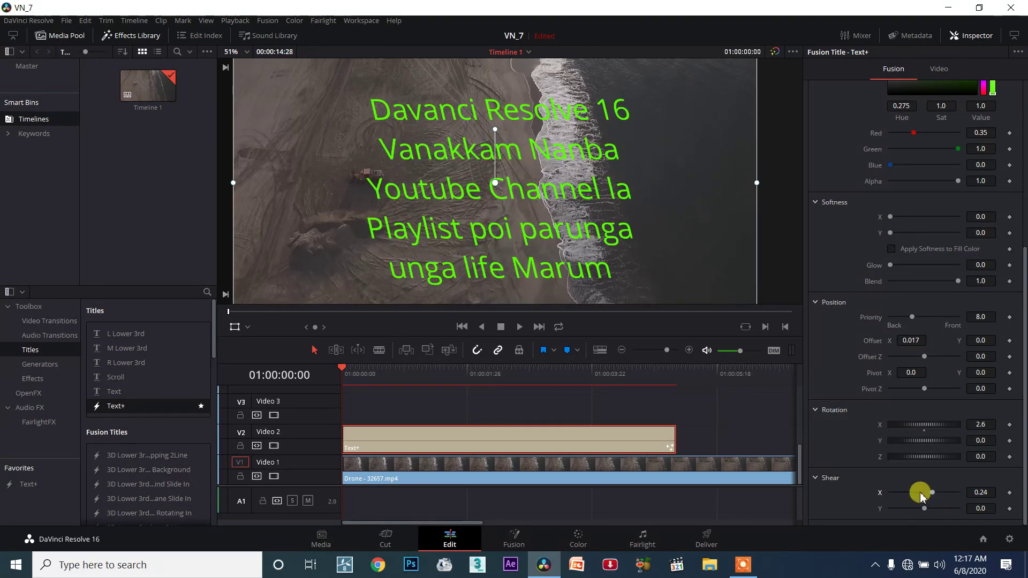
double_click(925, 429)
scroll(874, 464, up, 2)
scroll(871, 458, up, 3)
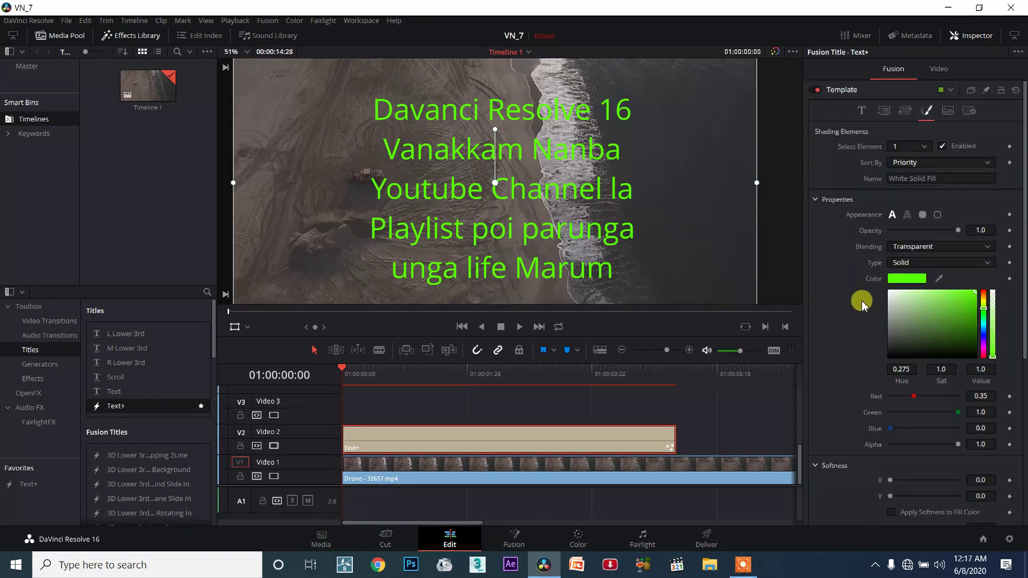
Switch the green title's shading to an outline with the Dot line style.
click(907, 215)
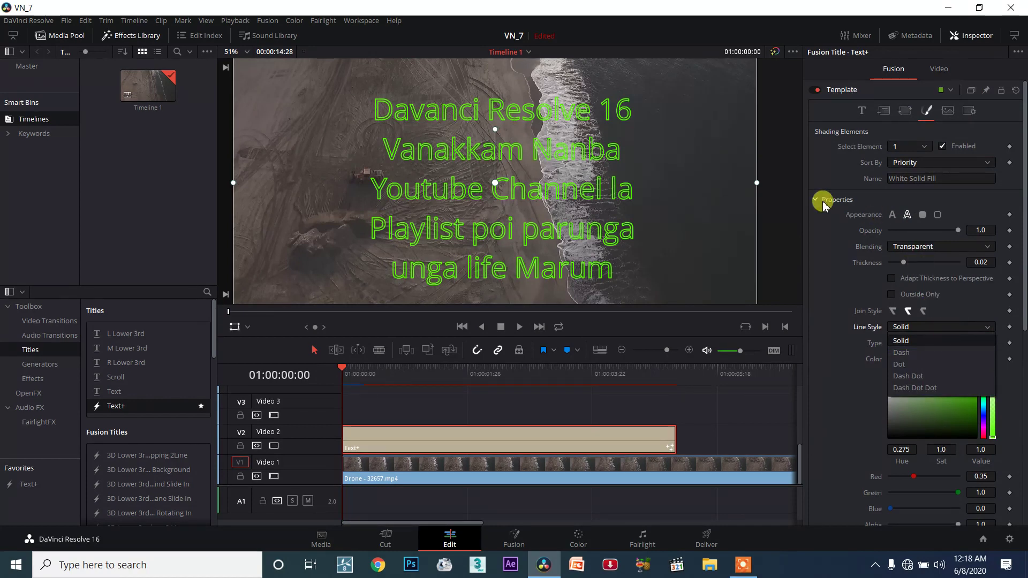
click(914, 224)
click(930, 344)
click(922, 327)
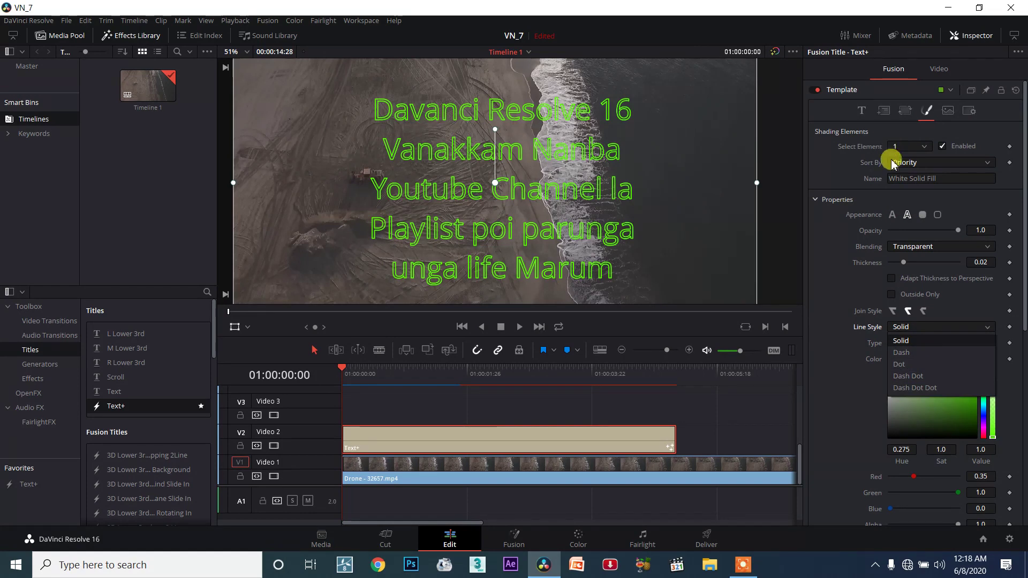
click(926, 323)
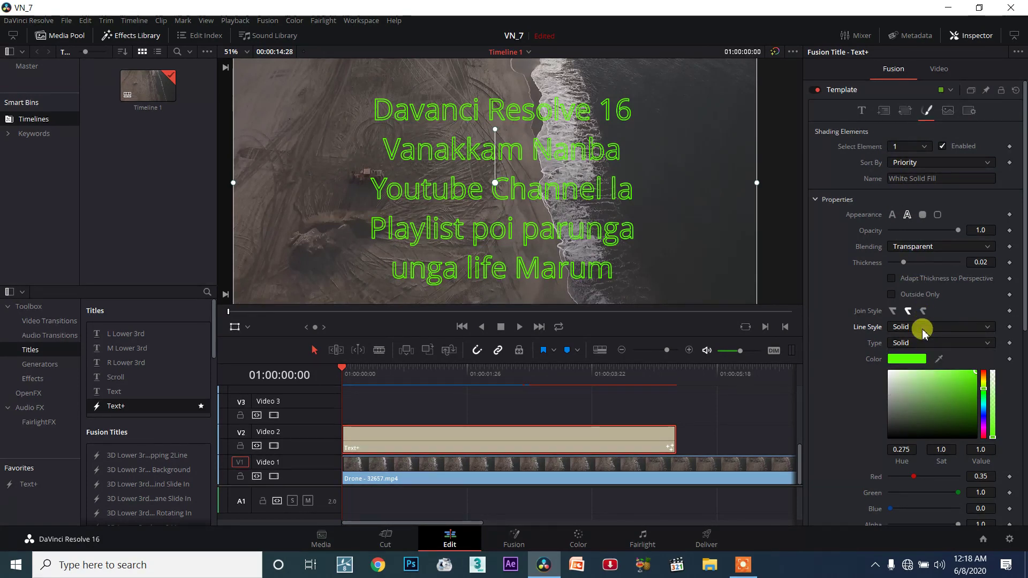
click(924, 326)
click(922, 365)
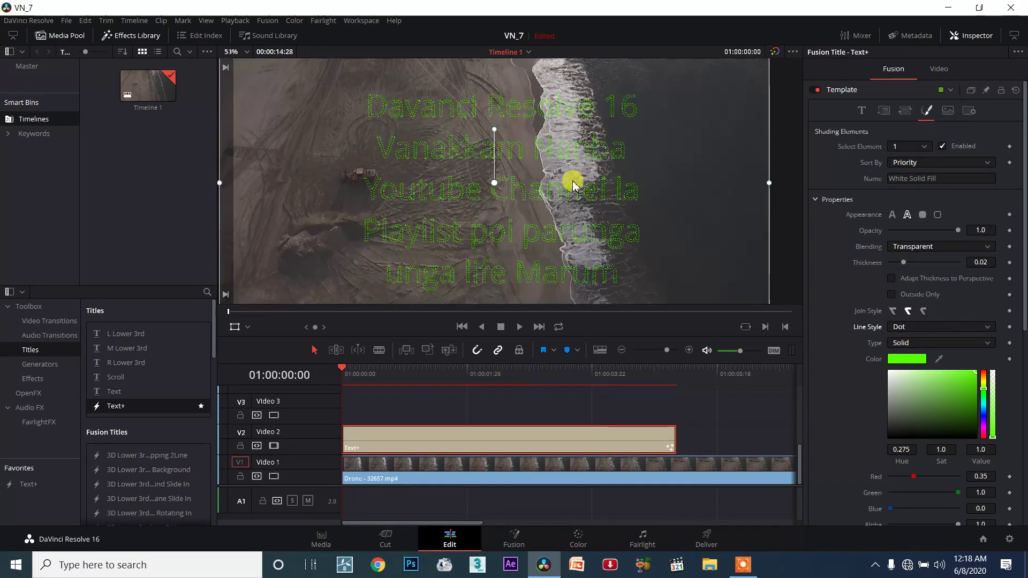
click(905, 110)
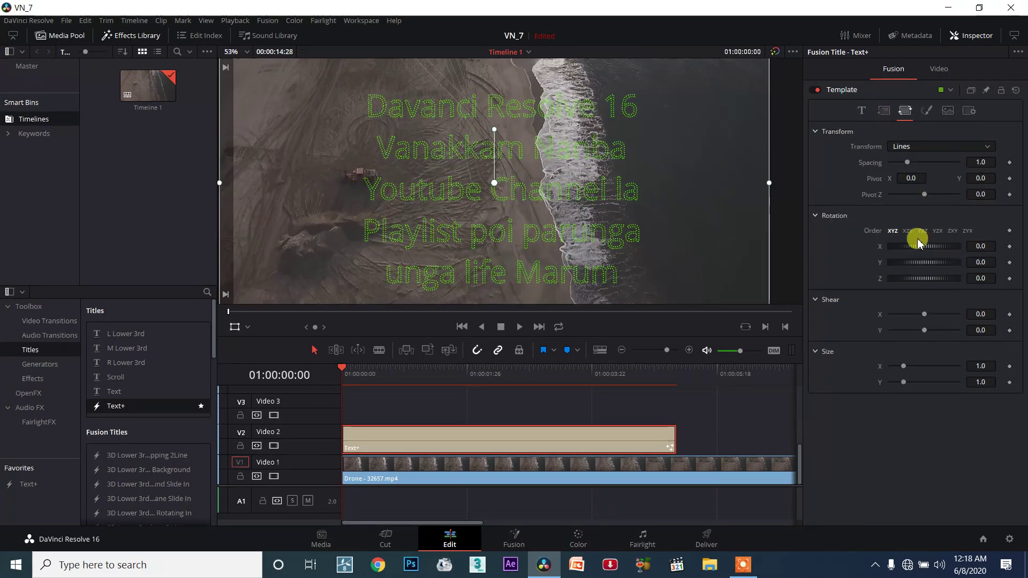
Tilt the lines with Rotation X and shift Pivot Z, then reset rotation and pivot to 0.0.
mouse_move(920, 251)
mouse_down()
mouse_move(886, 275)
mouse_move(959, 256)
mouse_up()
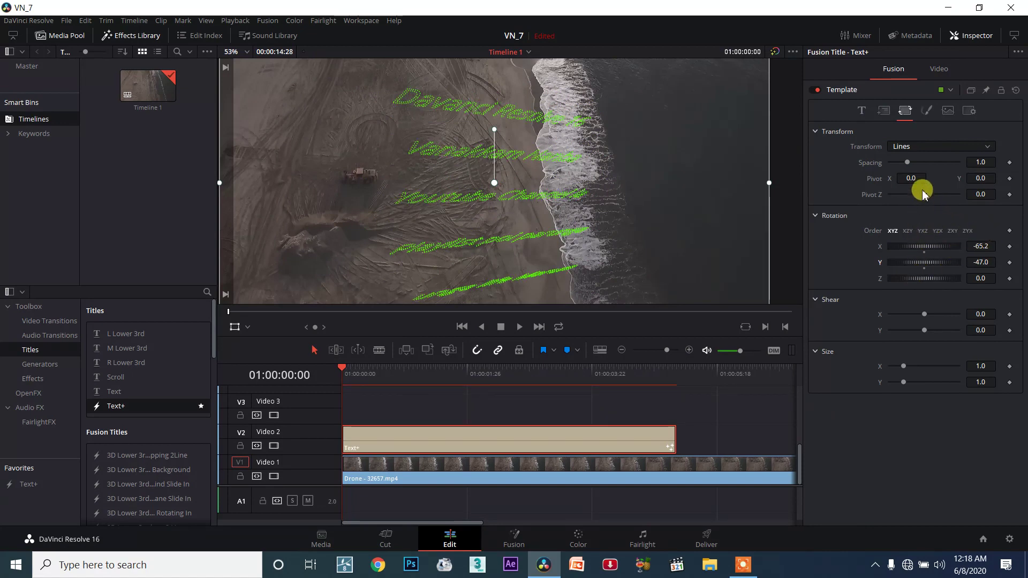
drag(923, 193, 920, 195)
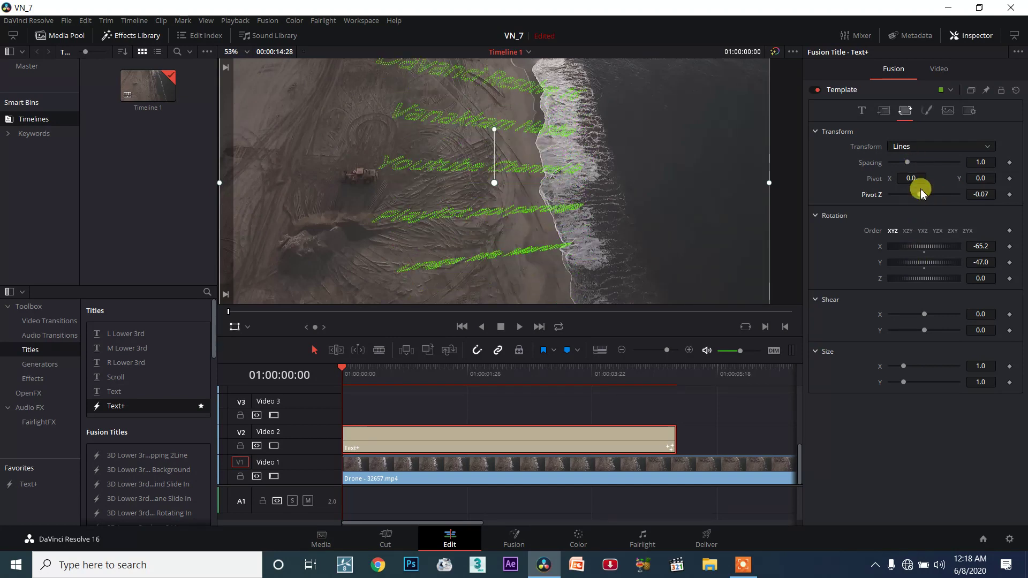
click(926, 112)
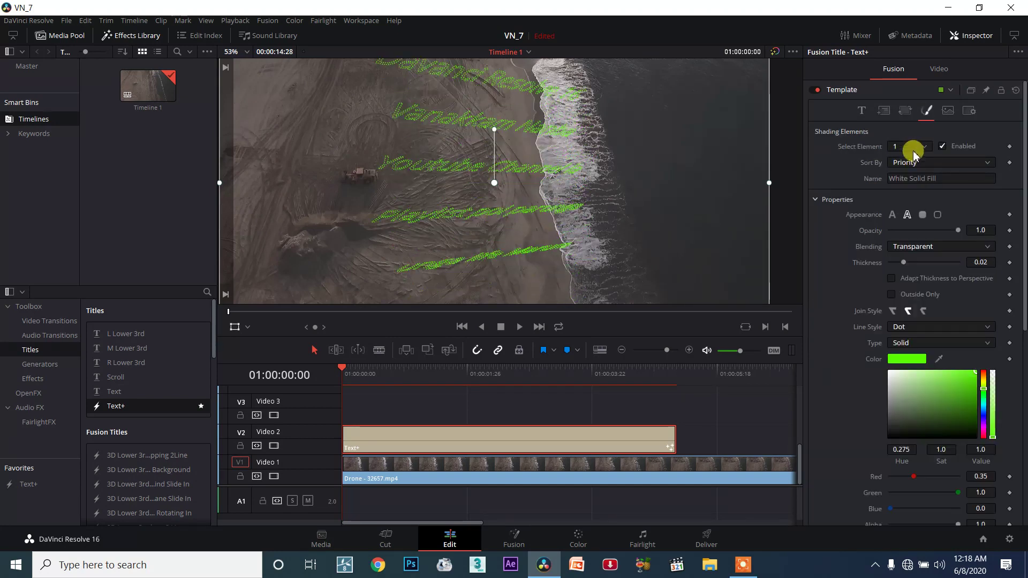
click(905, 110)
double_click(924, 195)
double_click(925, 247)
double_click(925, 263)
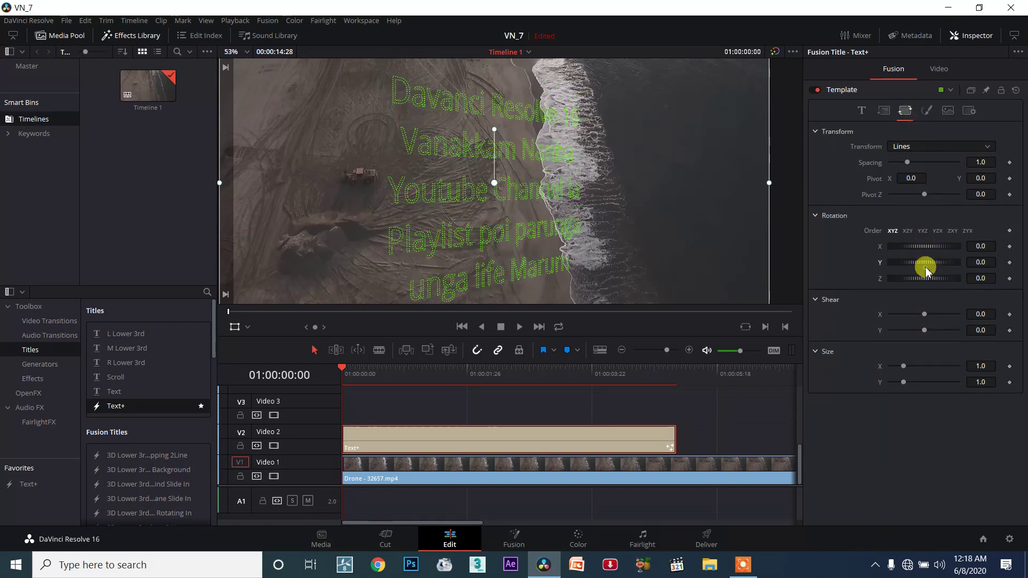
click(922, 111)
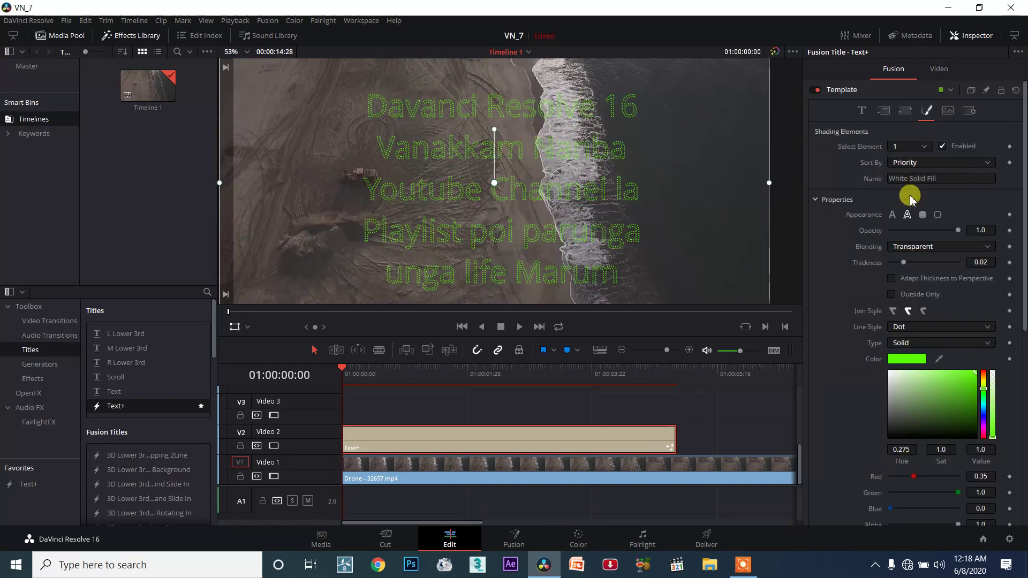
Switch the appearance back to solid text fill so the green letters are filled again.
click(892, 216)
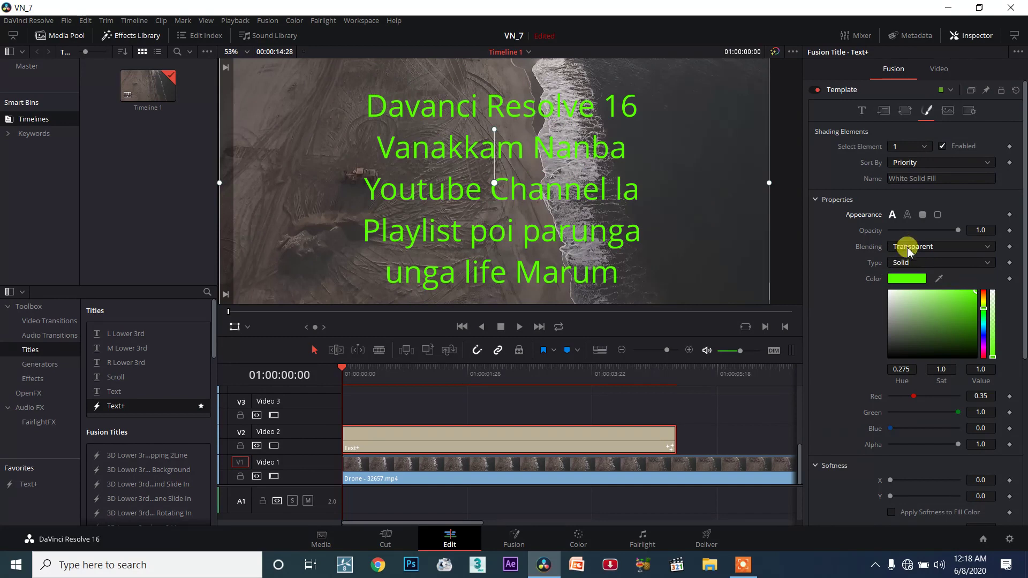
scroll(901, 498, down, 3)
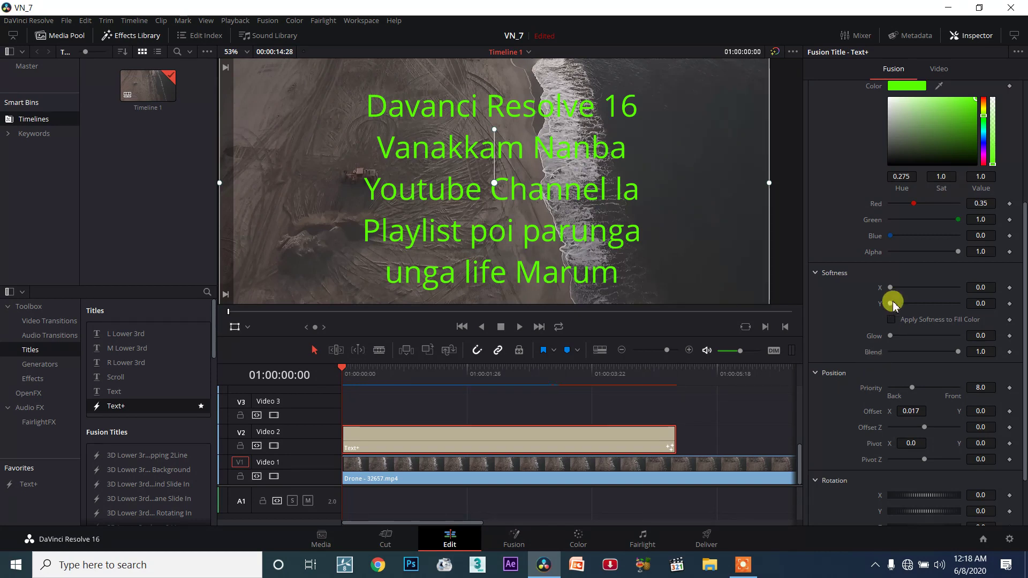
scroll(878, 302, up, 5)
scroll(926, 109, down, 3)
scroll(945, 114, up, 3)
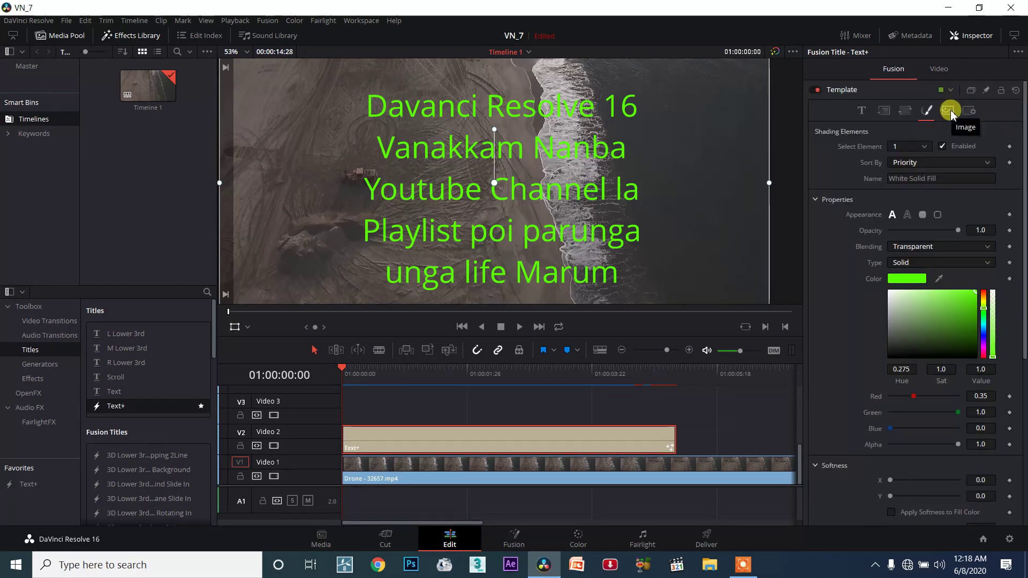